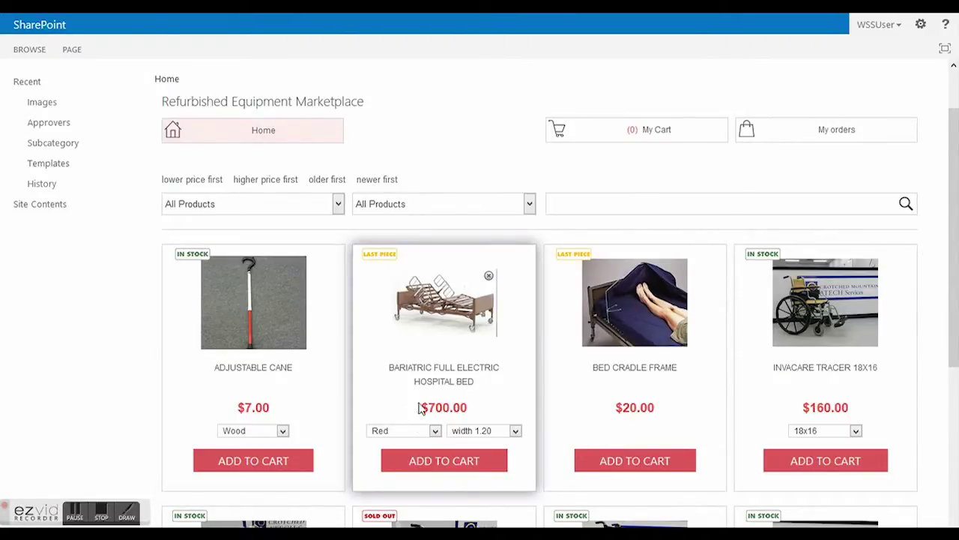
# Add the hospital bed in width 1.50 to the cart and return to the marketplace home page
pyautogui.click(502, 432)
pyautogui.click(493, 455)
pyautogui.click(497, 438)
pyautogui.click(499, 464)
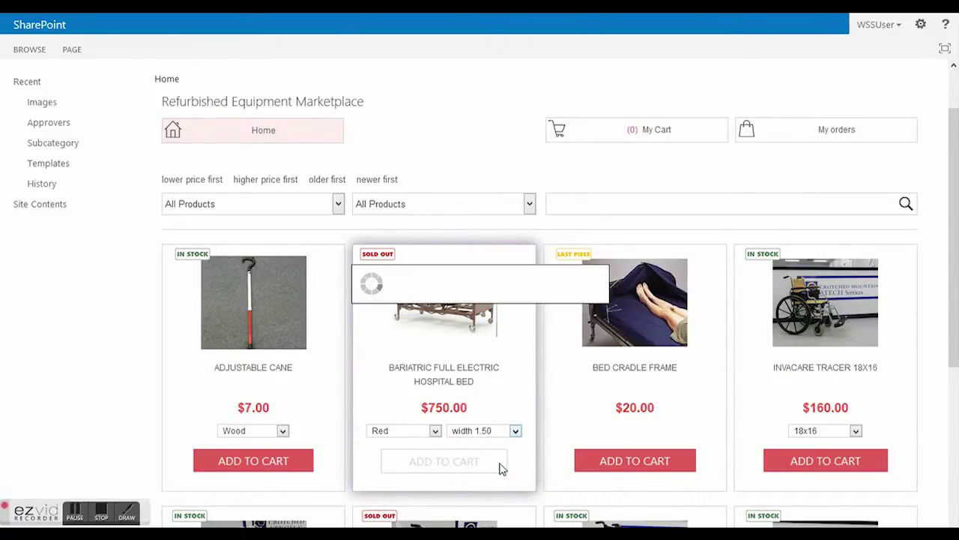
pyautogui.click(501, 460)
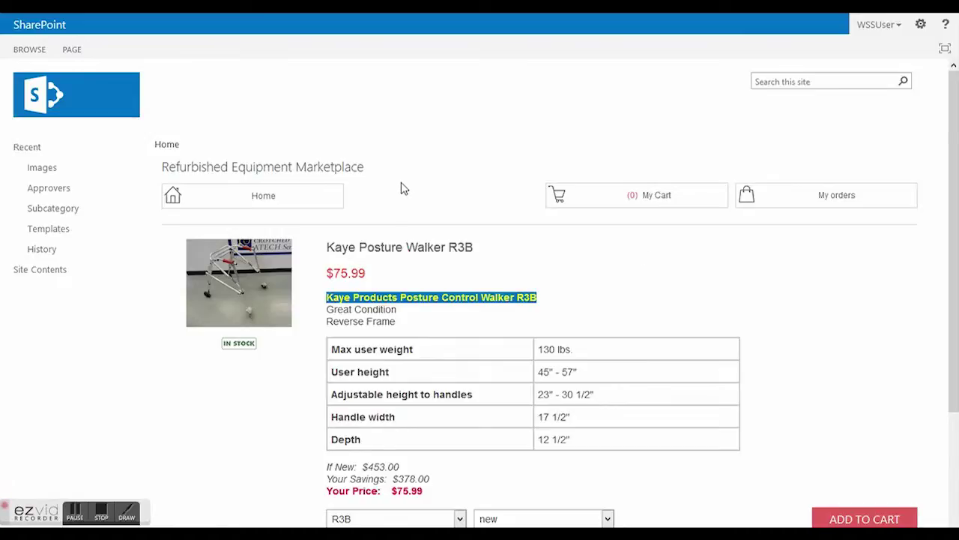
pyautogui.click(308, 203)
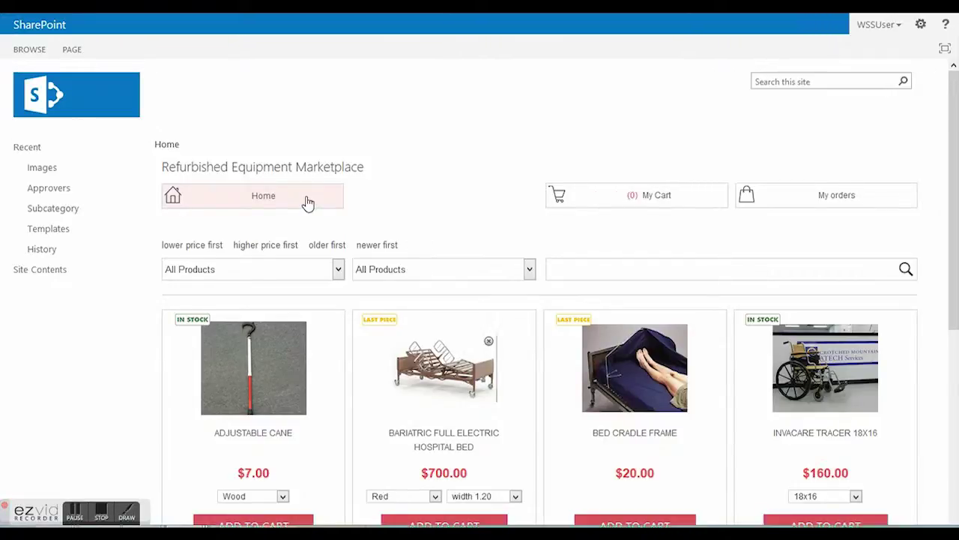
# Leave full screen and switch to the 'Home - marketplace' window, scrolling through Product 1–4
pyautogui.press('F11')
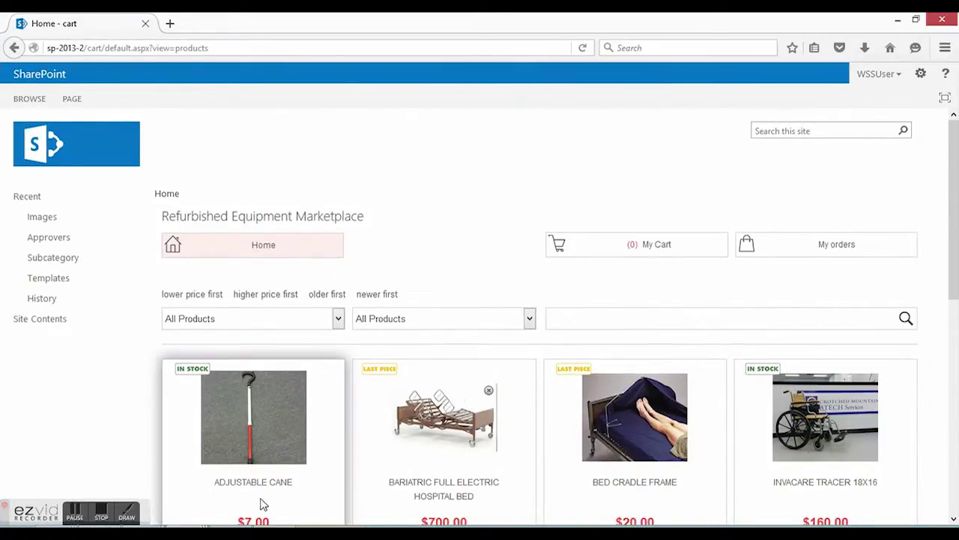
pyautogui.moveTo(244, 533)
pyautogui.click(355, 481)
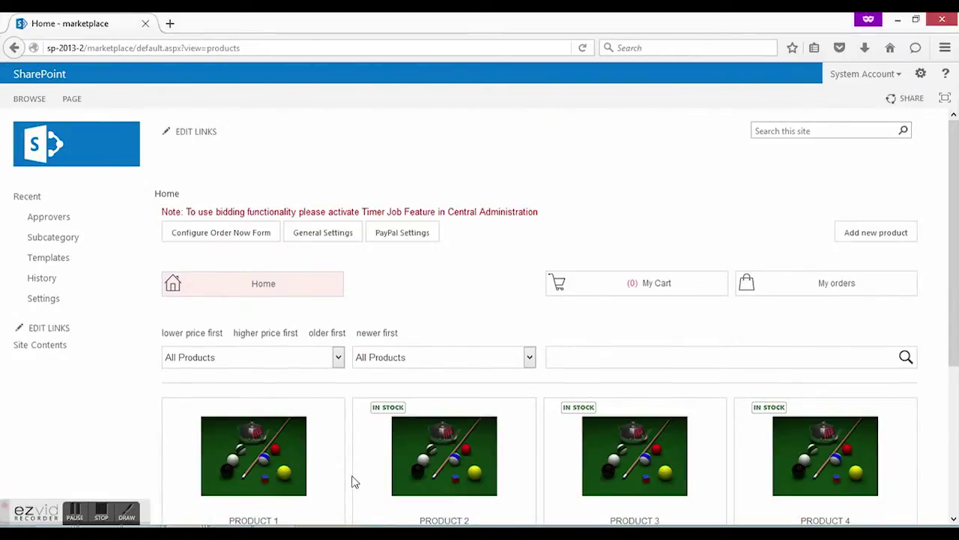
pyautogui.scroll(-3, 954, 263)
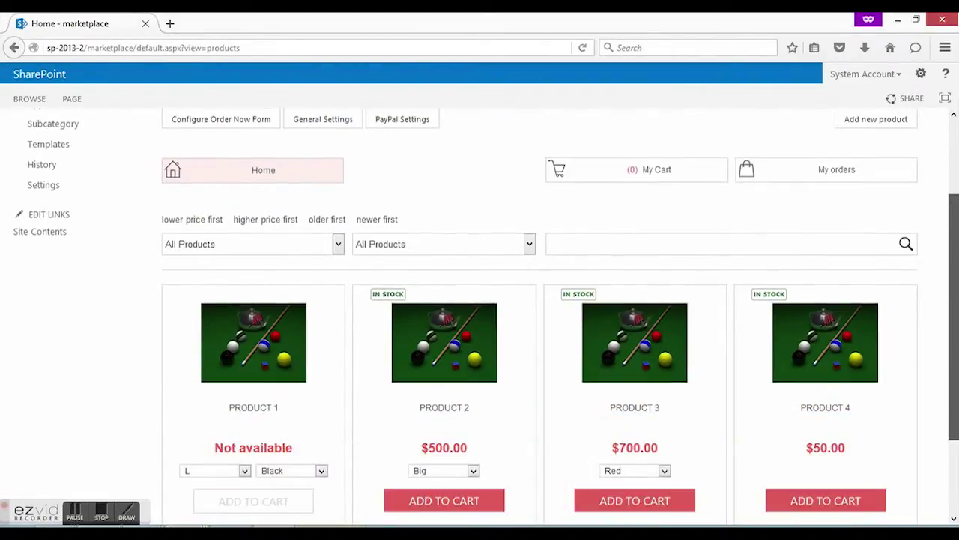
pyautogui.scroll(-3, 480, 315)
pyautogui.scroll(5, 954, 281)
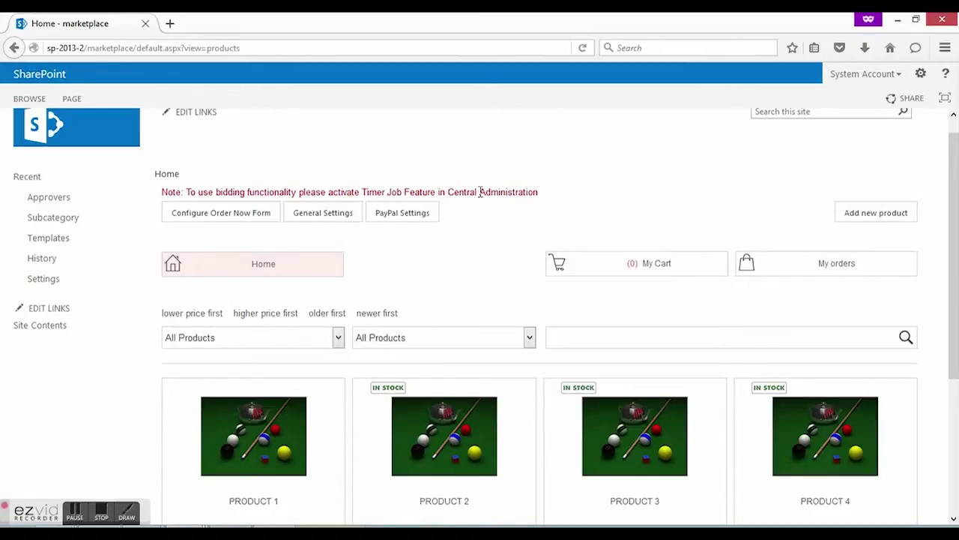
# Snap the marketplace browser left beside the Notepad 'categories' file and select its title line
pyautogui.doubleClick(581, 34)
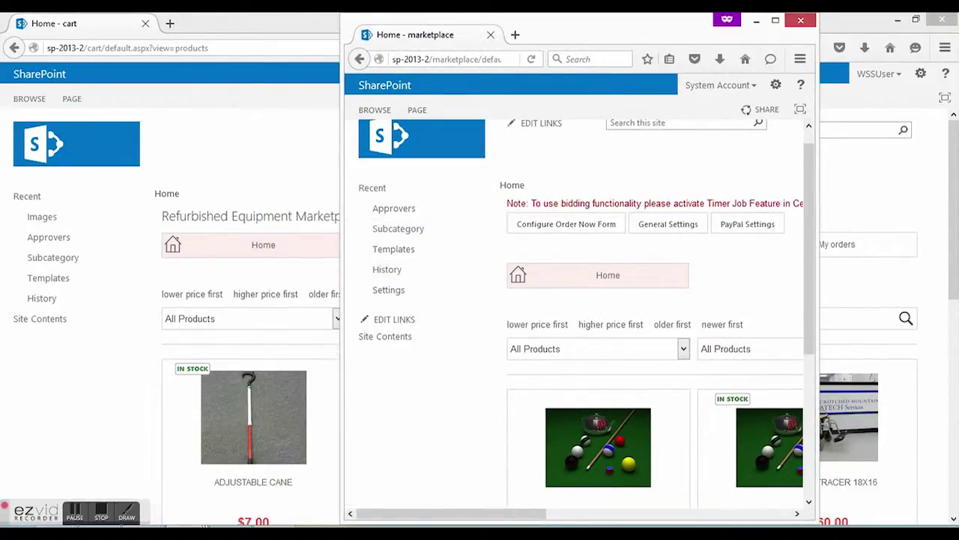
pyautogui.hotkey('alt', 'Tab')
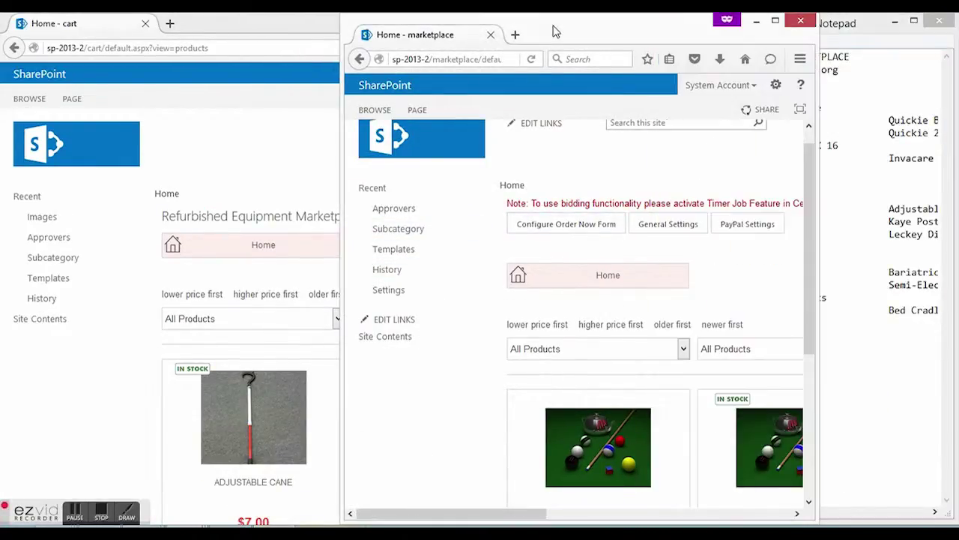
pyautogui.moveTo(553, 30); pyautogui.dragTo(25, 238)
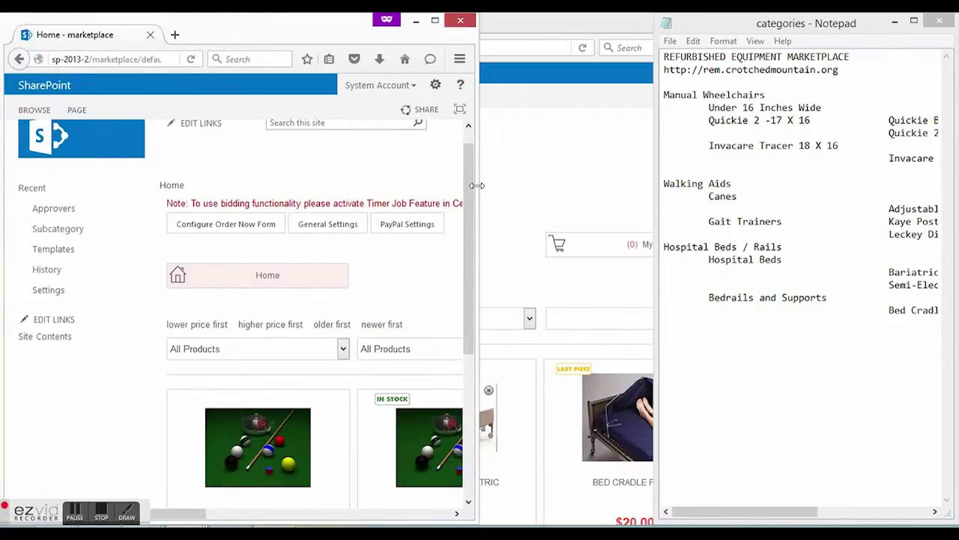
pyautogui.moveTo(479, 185); pyautogui.dragTo(654, 166)
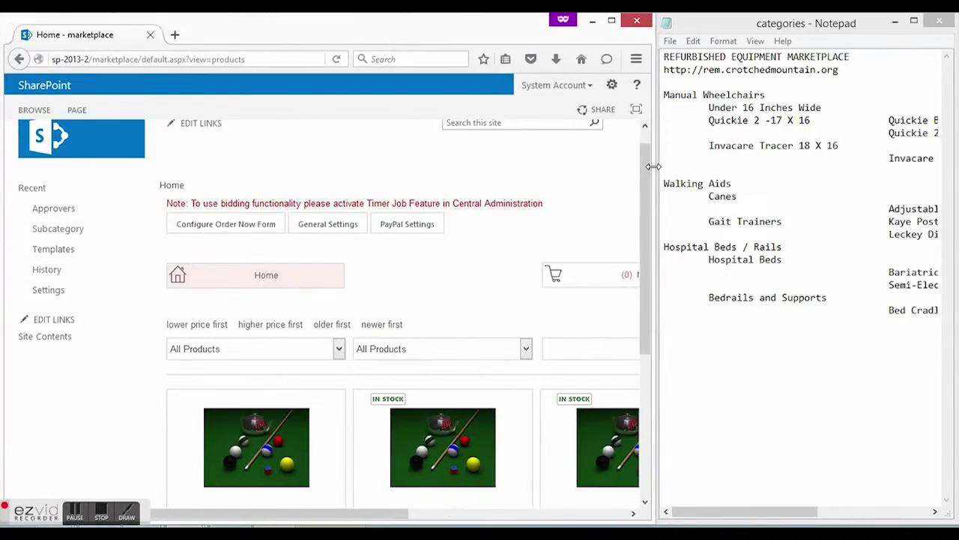
pyautogui.moveTo(862, 57); pyautogui.dragTo(650, 57)
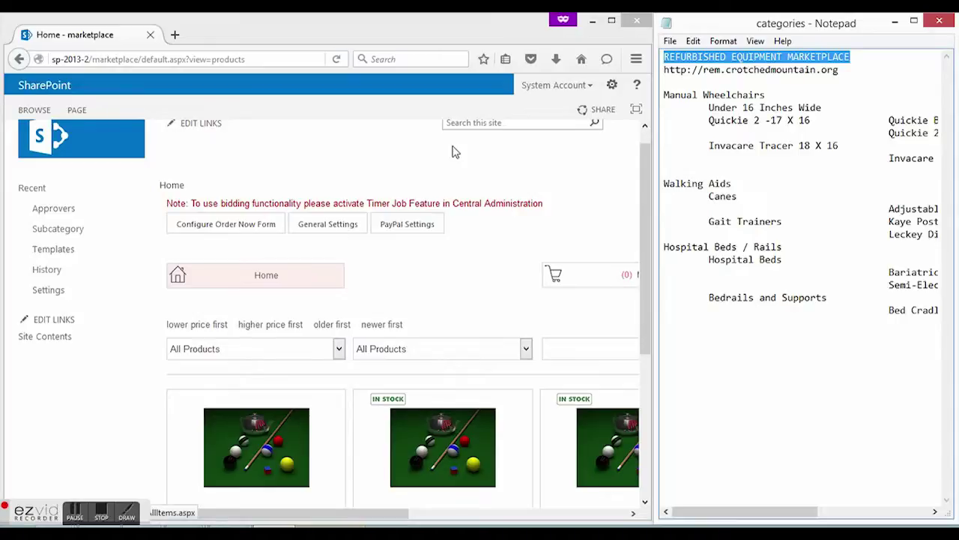
# Go to Settings > Site Contents and scroll down to the Category list tile
pyautogui.click(71, 291)
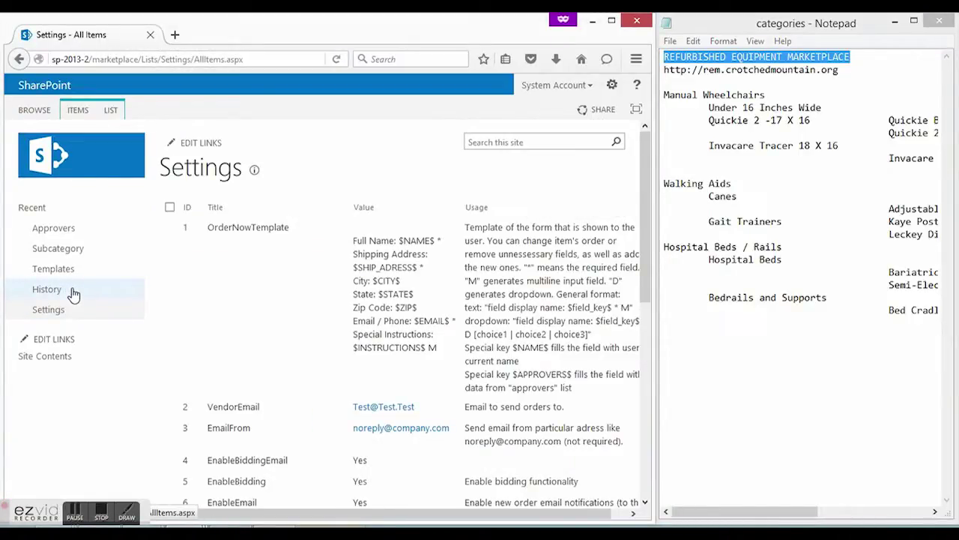
pyautogui.click(75, 357)
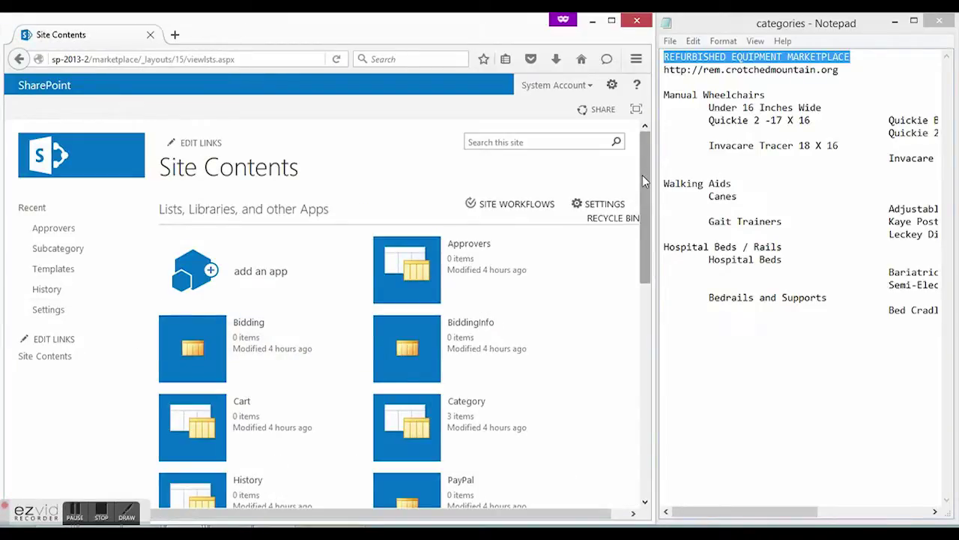
pyautogui.moveTo(642, 175); pyautogui.dragTo(646, 226)
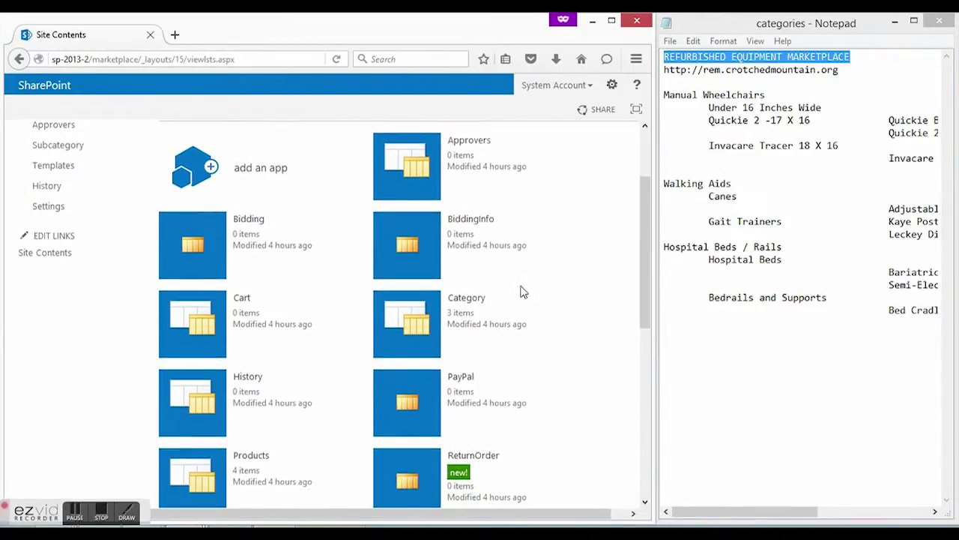
pyautogui.moveTo(486, 300); pyautogui.dragTo(450, 307)
# Rename Category 1 to 'Manual Wheelchairs' by pasting the name from Notepad
pyautogui.click(425, 321)
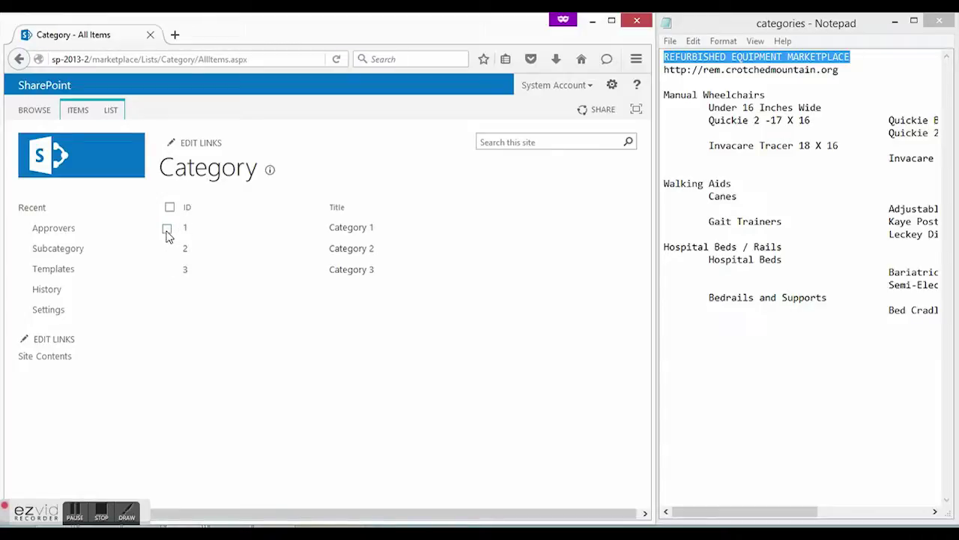
pyautogui.click(167, 231)
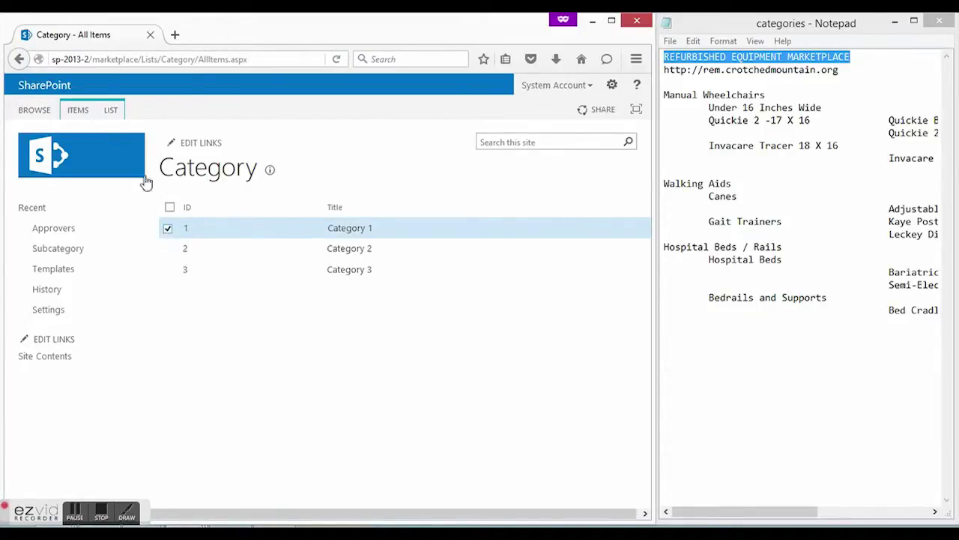
pyautogui.click(77, 113)
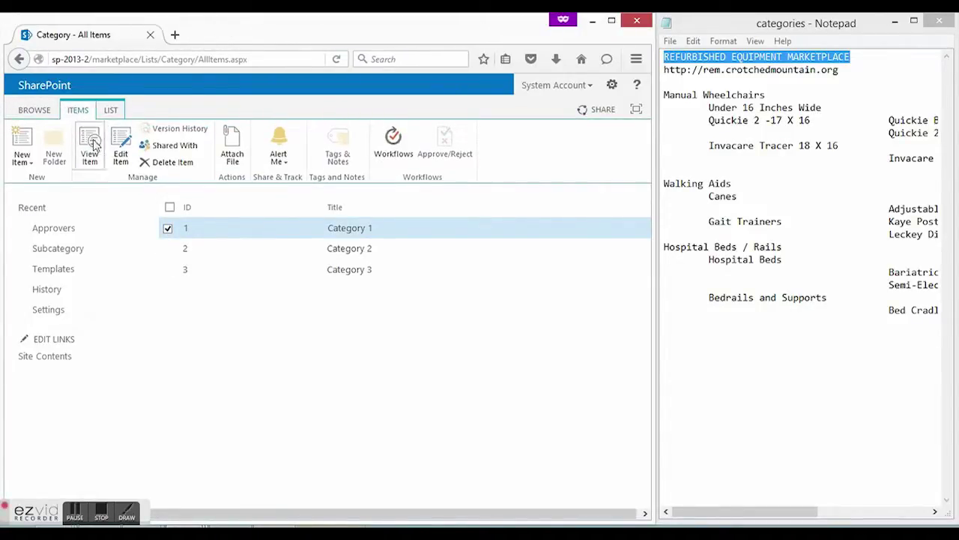
pyautogui.click(120, 154)
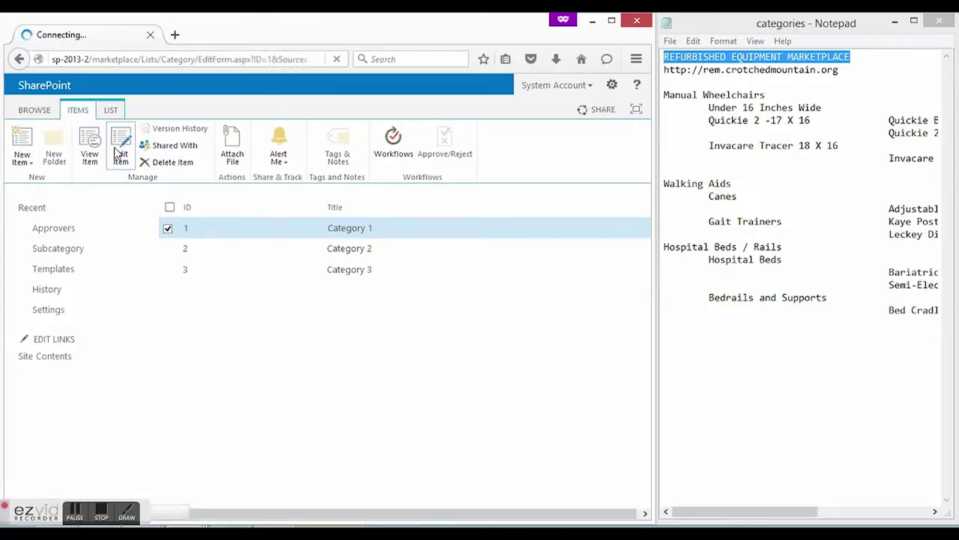
pyautogui.moveTo(773, 98); pyautogui.dragTo(663, 96)
pyautogui.hotkey('ctrl', 'c')
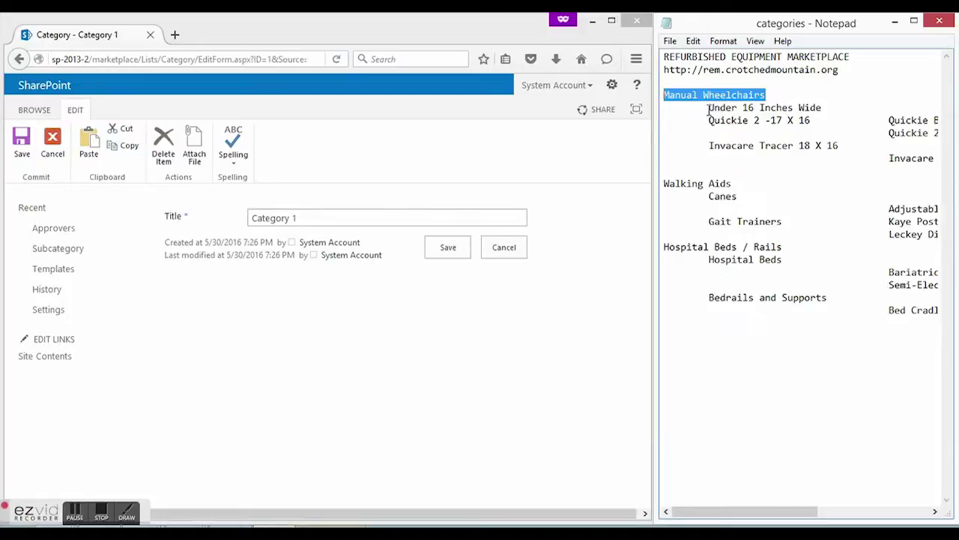
pyautogui.moveTo(300, 218); pyautogui.dragTo(156, 221)
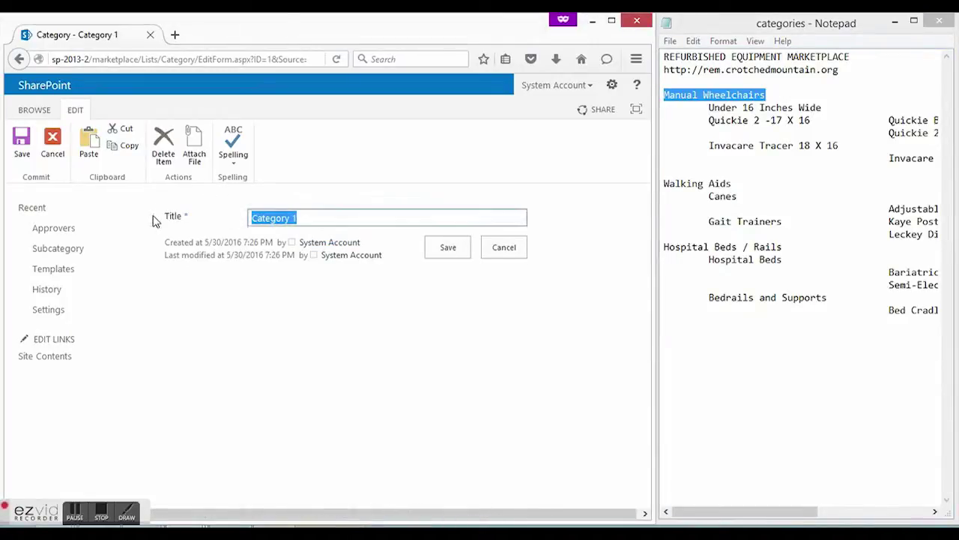
pyautogui.hotkey('ctrl', 'v')
pyautogui.click(437, 253)
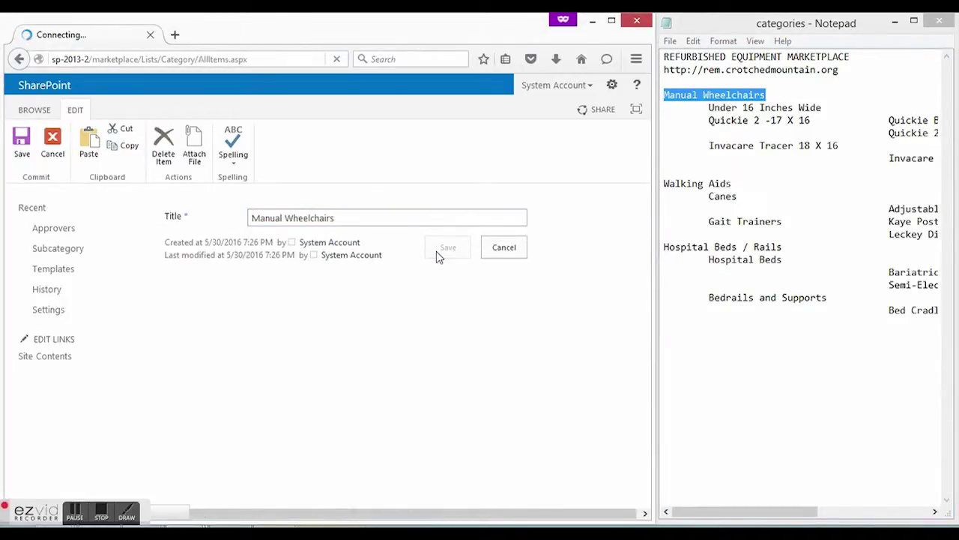
# Rename Category 2 to 'Walking Aids'
pyautogui.moveTo(732, 183); pyautogui.dragTo(661, 183)
pyautogui.hotkey('ctrl', 'c')
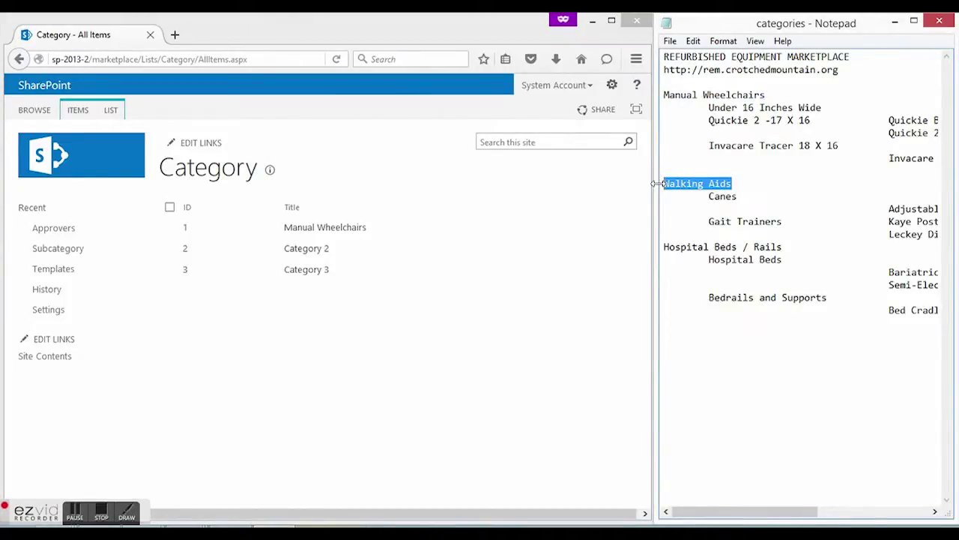
pyautogui.click(168, 249)
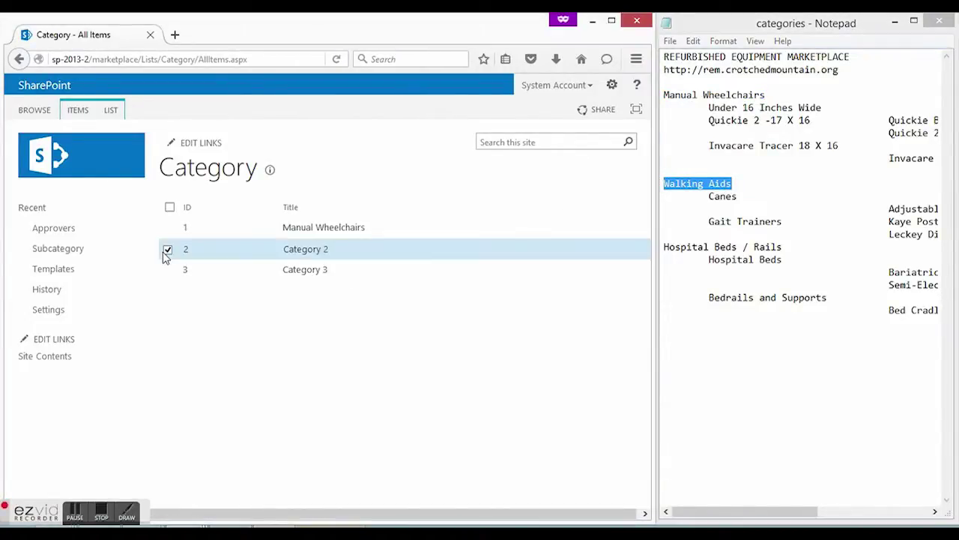
pyautogui.click(79, 111)
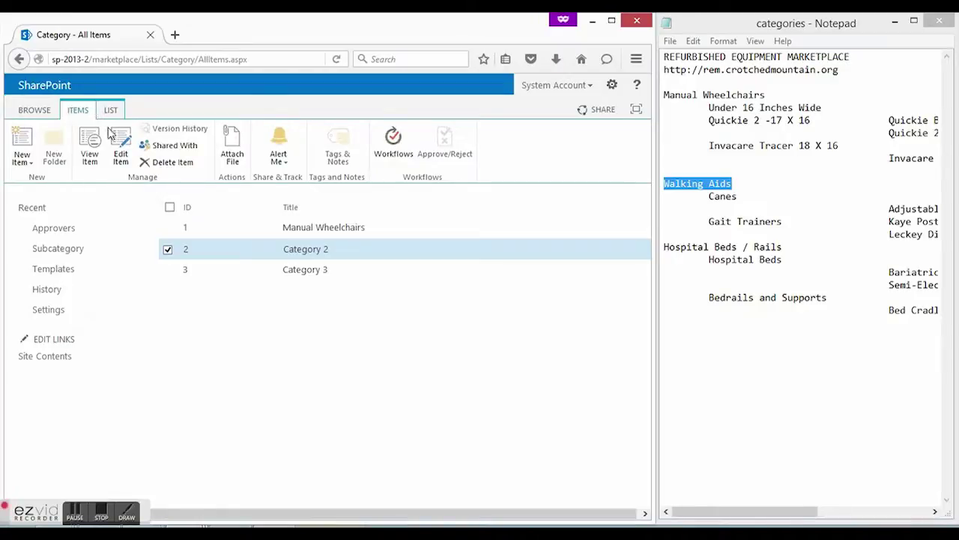
pyautogui.click(121, 146)
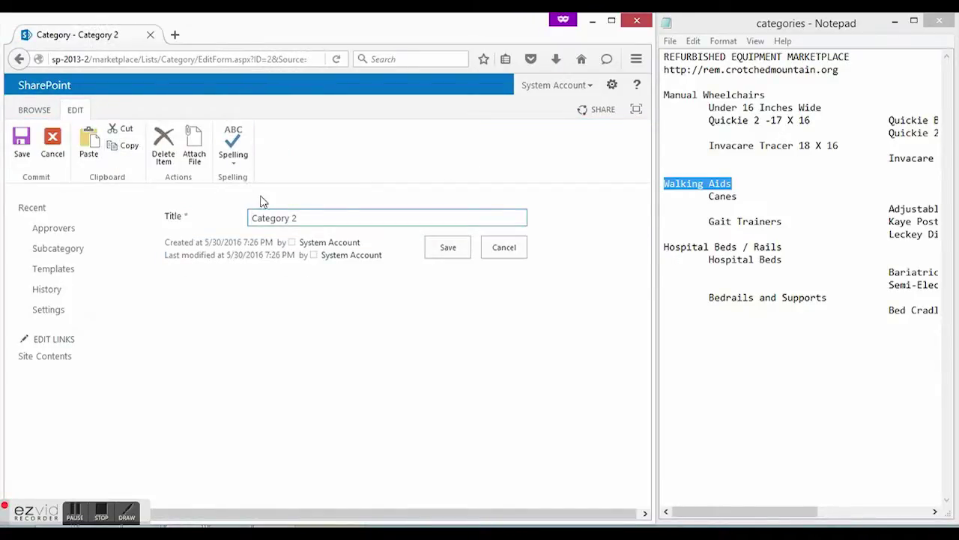
pyautogui.tripleClick(273, 217)
pyautogui.hotkey('ctrl', 'v')
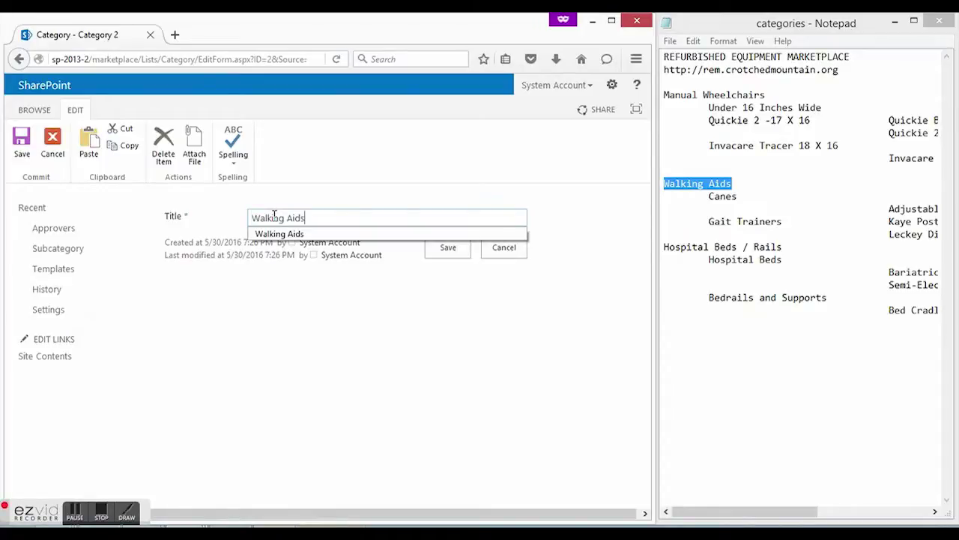
pyautogui.click(450, 249)
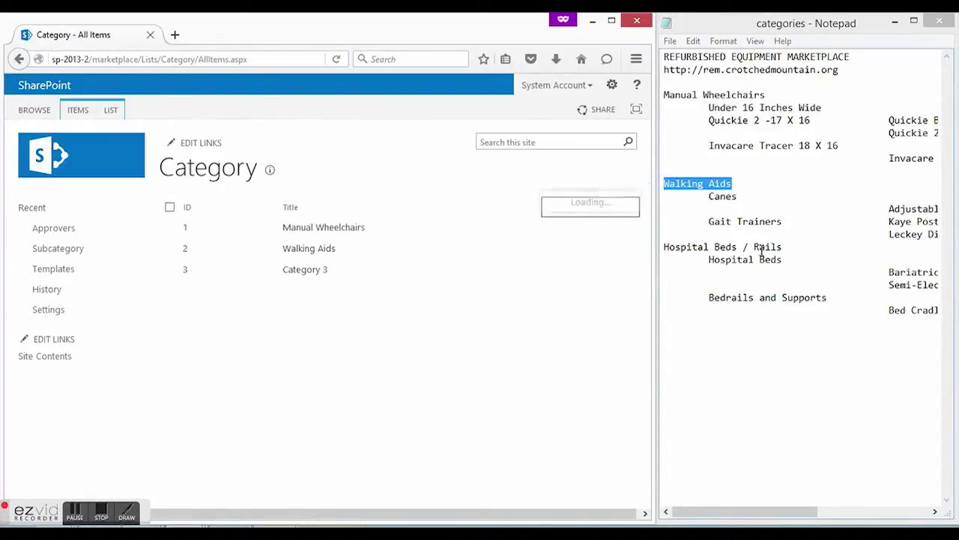
# Rename Category 3 to 'Hospital Beds / Rails'
pyautogui.moveTo(784, 245); pyautogui.dragTo(640, 244)
pyautogui.hotkey('ctrl', 'c')
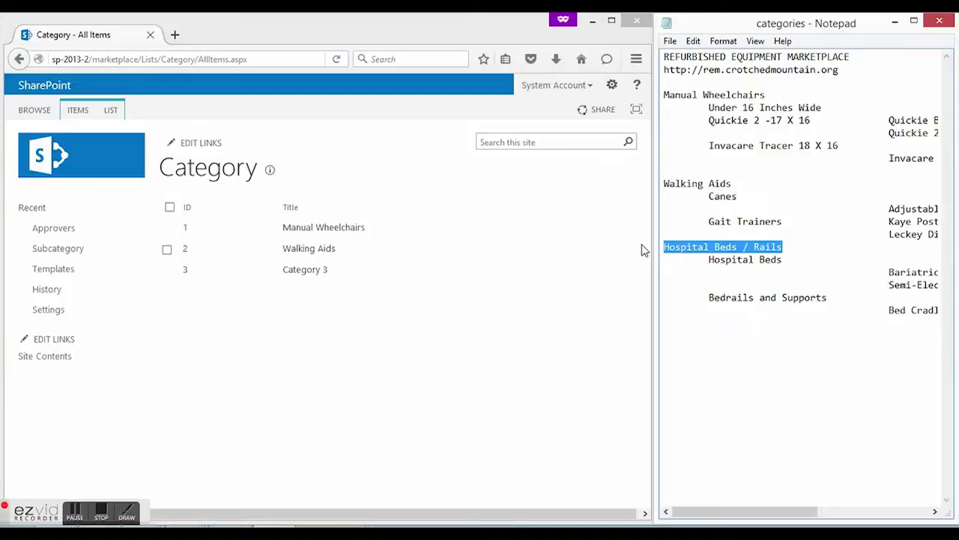
pyautogui.click(166, 279)
pyautogui.click(165, 276)
pyautogui.click(77, 112)
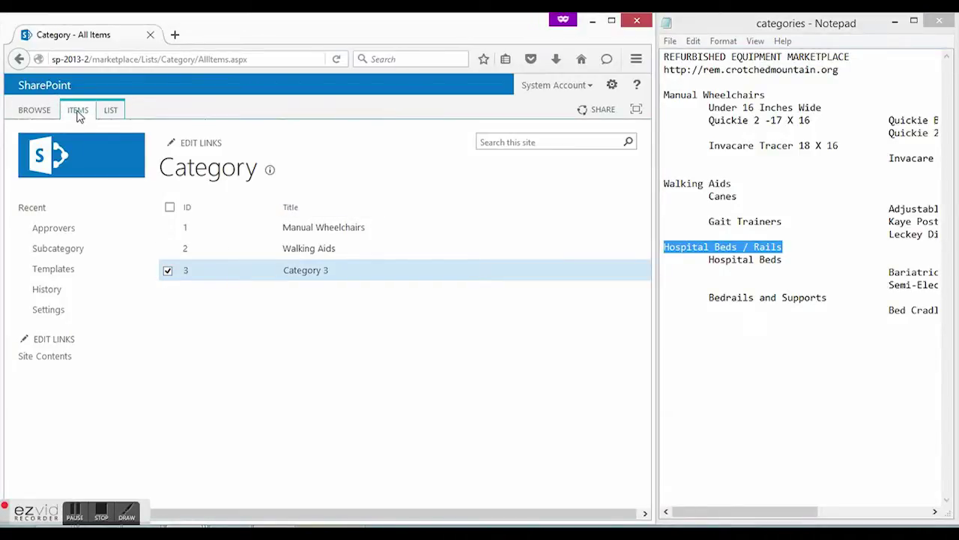
pyautogui.click(120, 149)
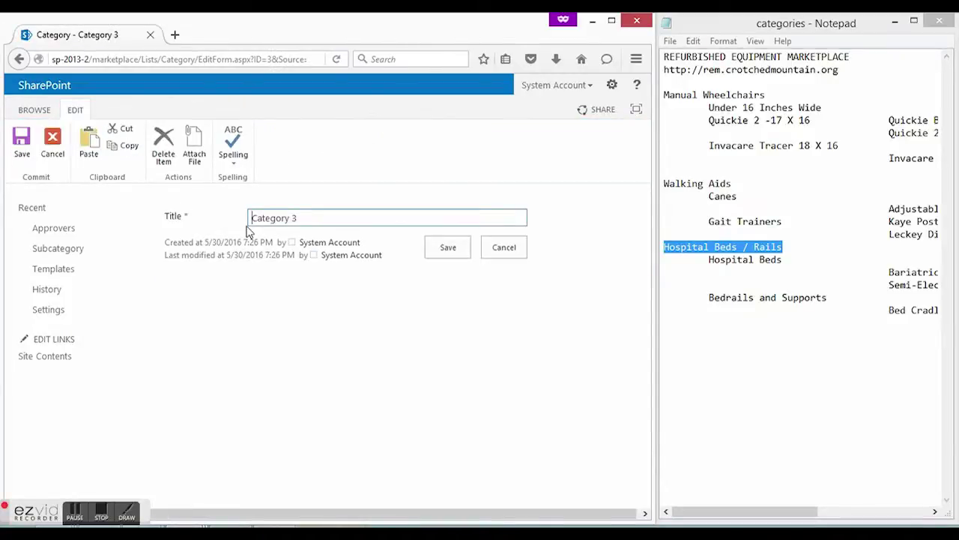
pyautogui.moveTo(299, 219); pyautogui.dragTo(199, 210)
pyautogui.hotkey('ctrl', 'v')
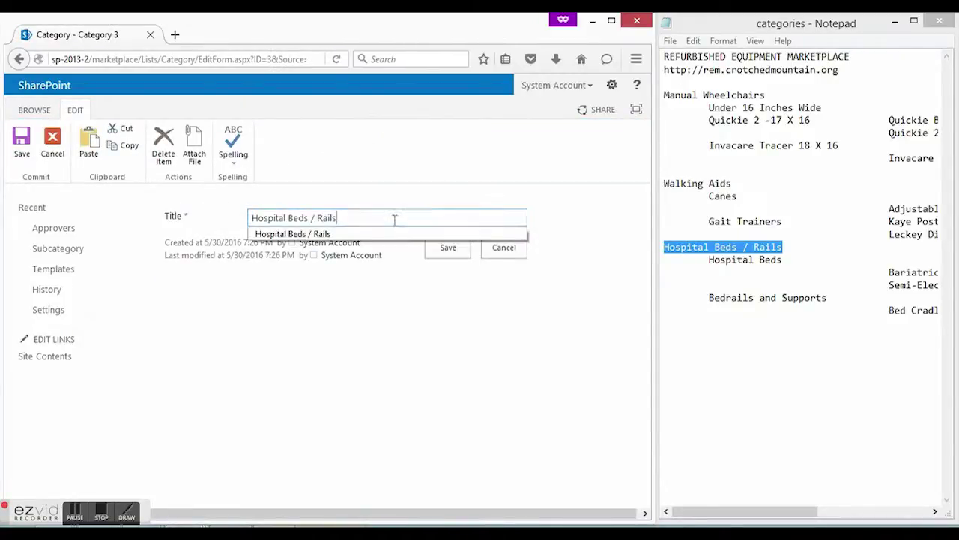
pyautogui.click(447, 250)
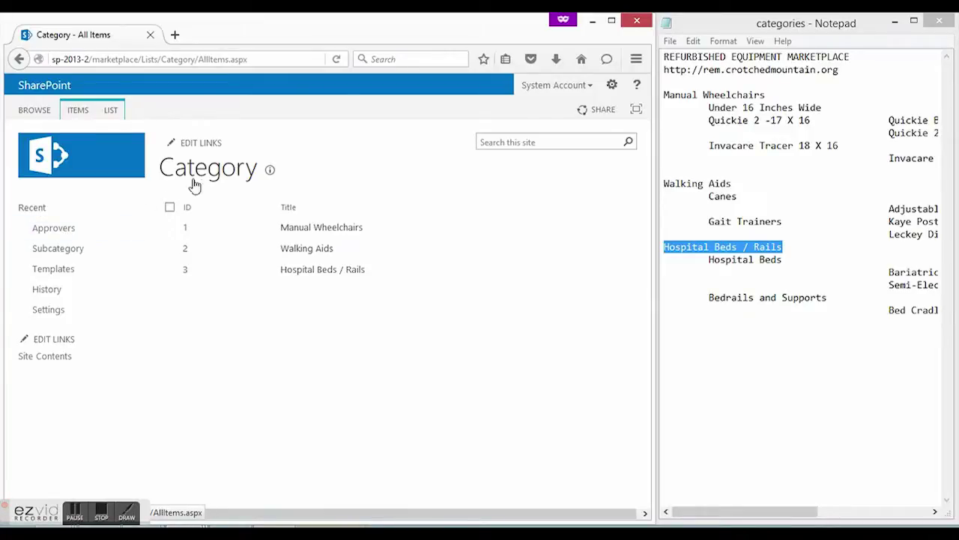
# In the Subcategory list, rename SubCategory 1 to 'Under 16 Inches Wide'
pyautogui.click(79, 258)
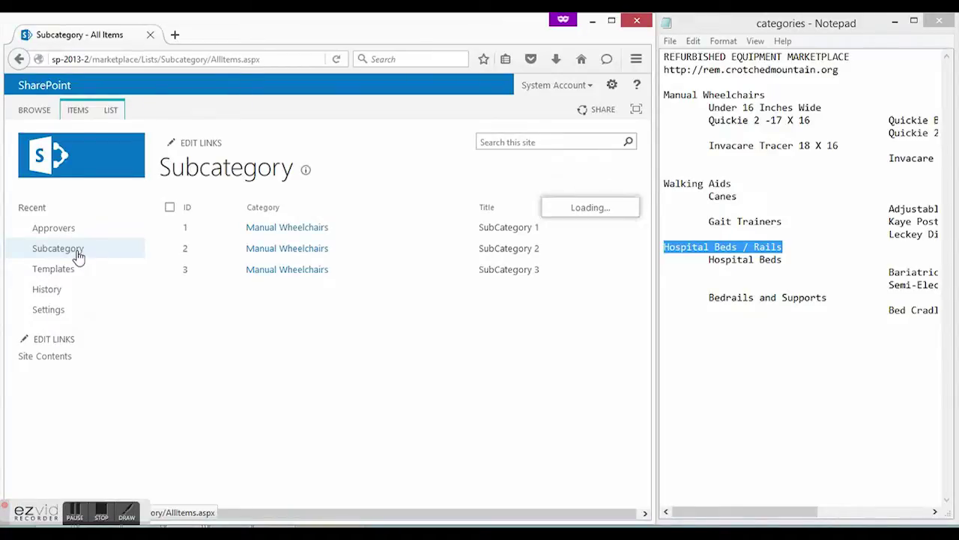
pyautogui.click(168, 230)
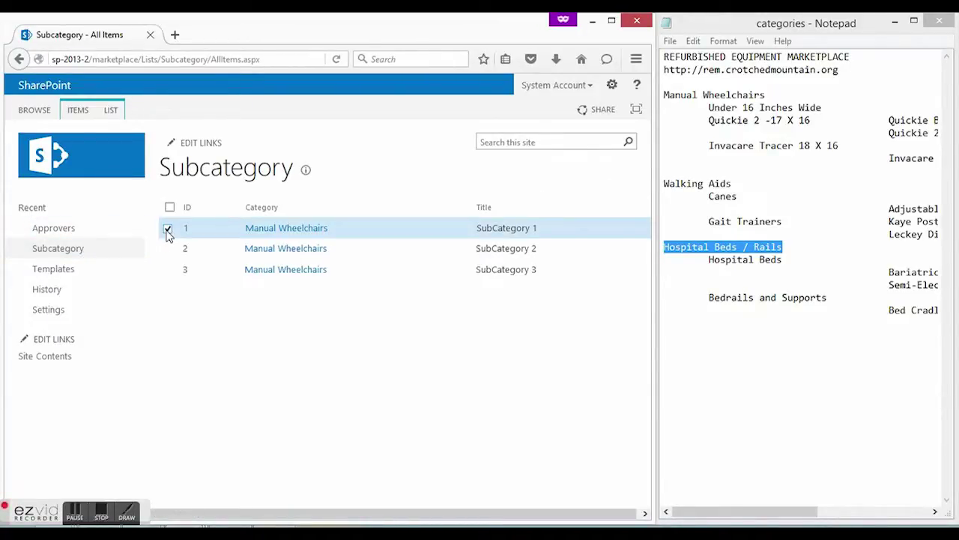
pyautogui.click(79, 111)
pyautogui.click(120, 146)
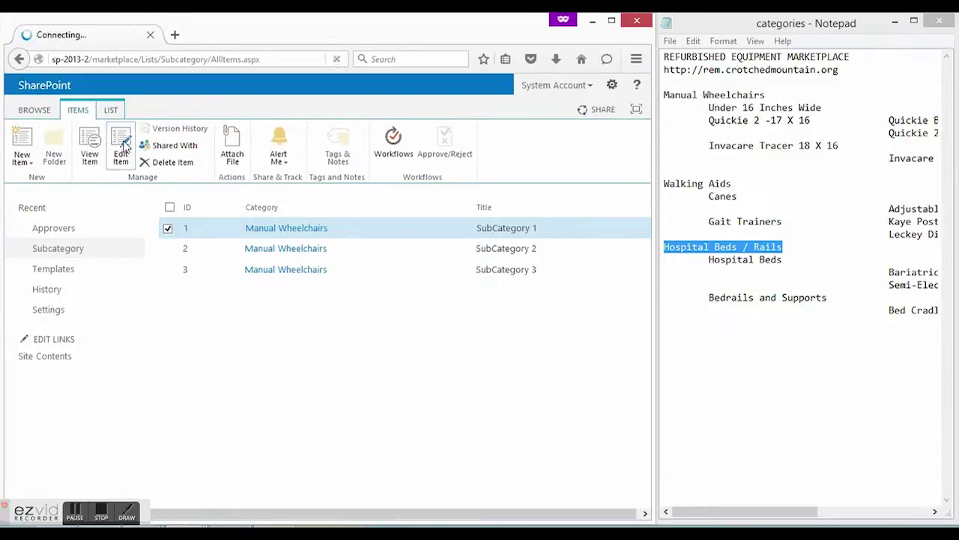
pyautogui.moveTo(825, 108); pyautogui.dragTo(711, 109)
pyautogui.hotkey('ctrl', 'c')
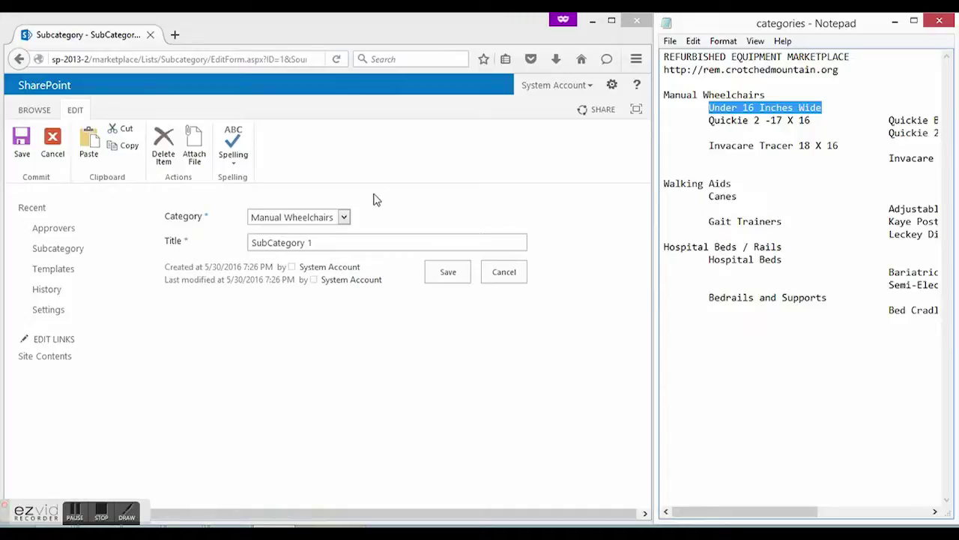
pyautogui.moveTo(342, 242); pyautogui.dragTo(53, 267)
pyautogui.hotkey('ctrl', 'v')
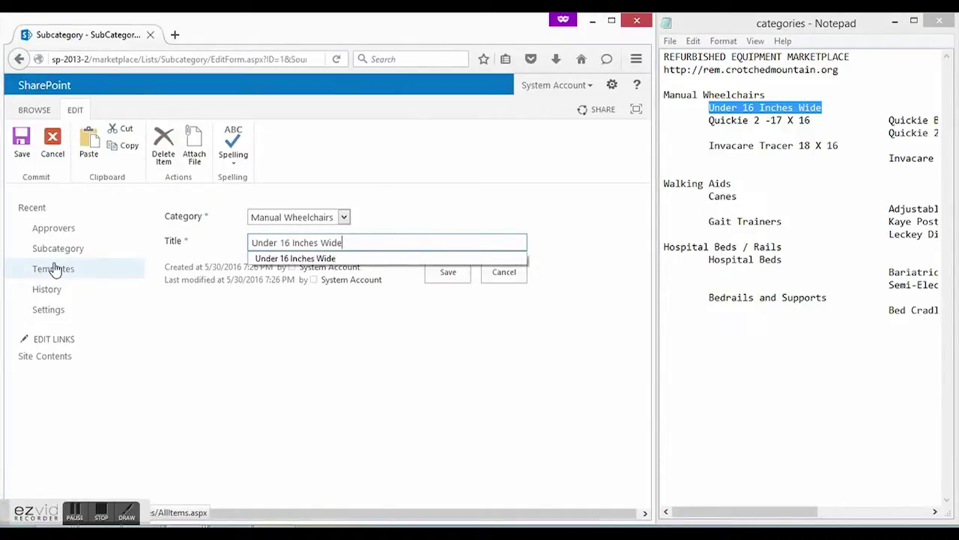
pyautogui.click(448, 272)
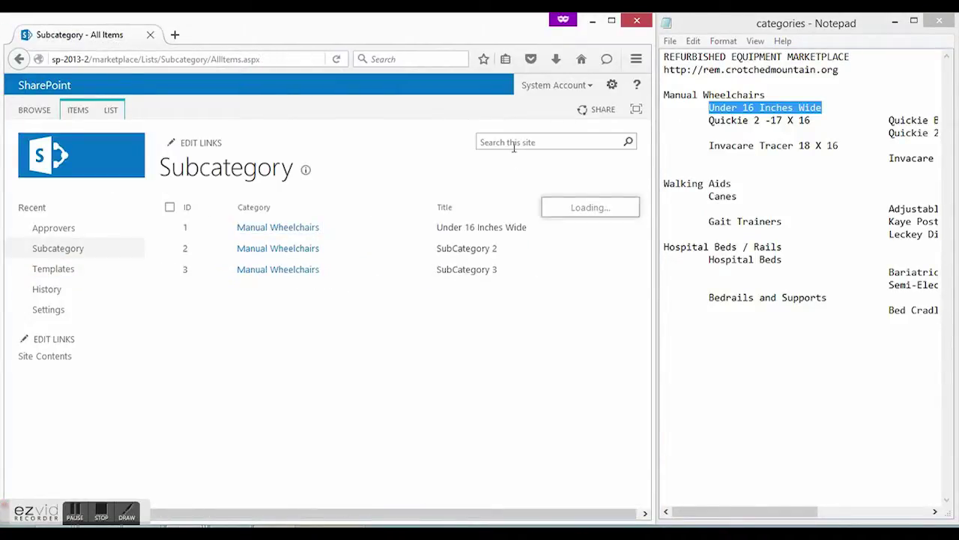
# Rename SubCategory 2 to 'Quickie 2 -17 X 16'
pyautogui.moveTo(814, 121); pyautogui.dragTo(711, 119)
pyautogui.hotkey('ctrl', 'c')
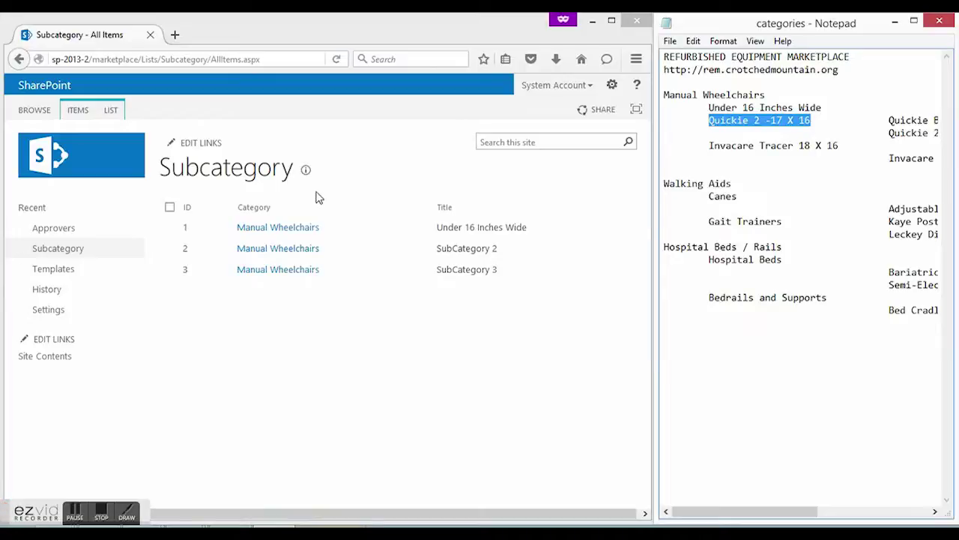
pyautogui.click(168, 249)
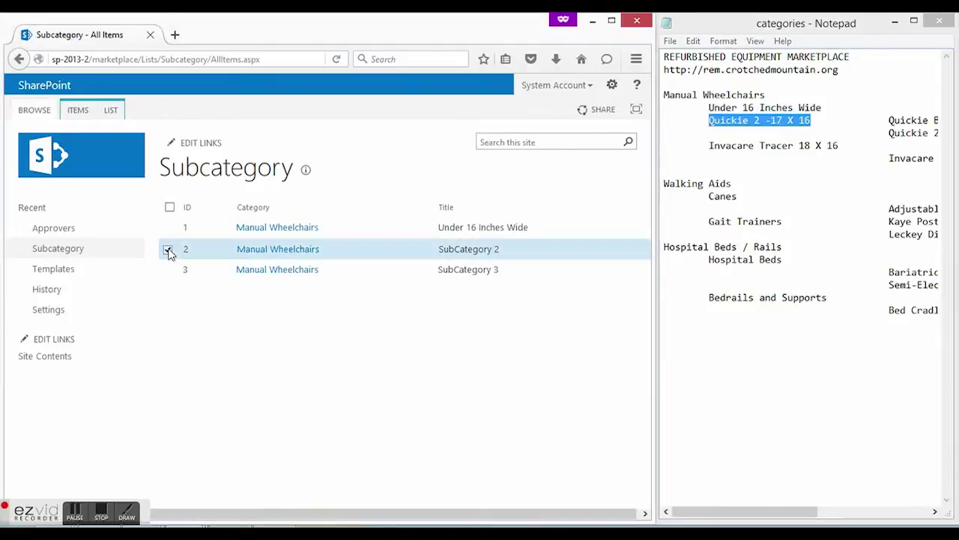
pyautogui.click(79, 109)
pyautogui.click(118, 144)
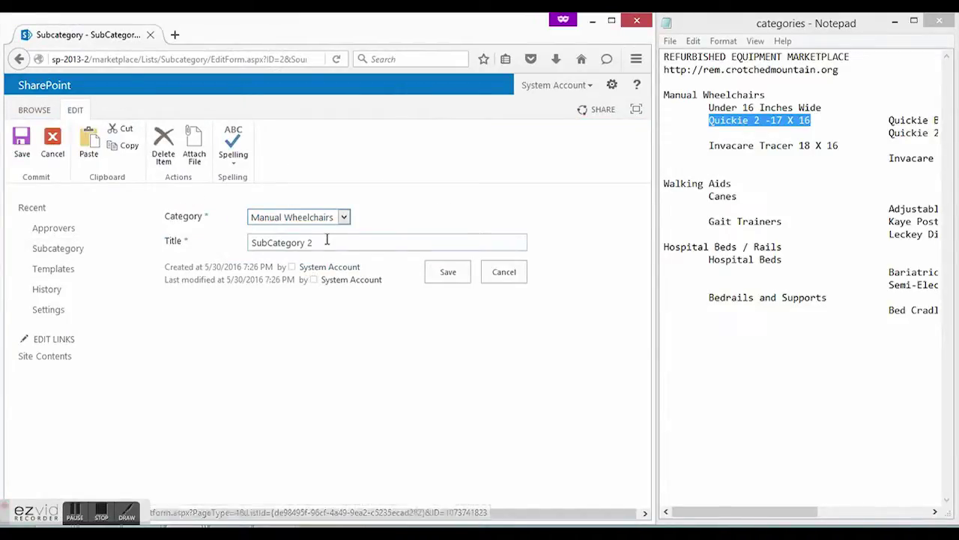
pyautogui.moveTo(327, 240); pyautogui.dragTo(235, 241)
pyautogui.hotkey('ctrl', 'v')
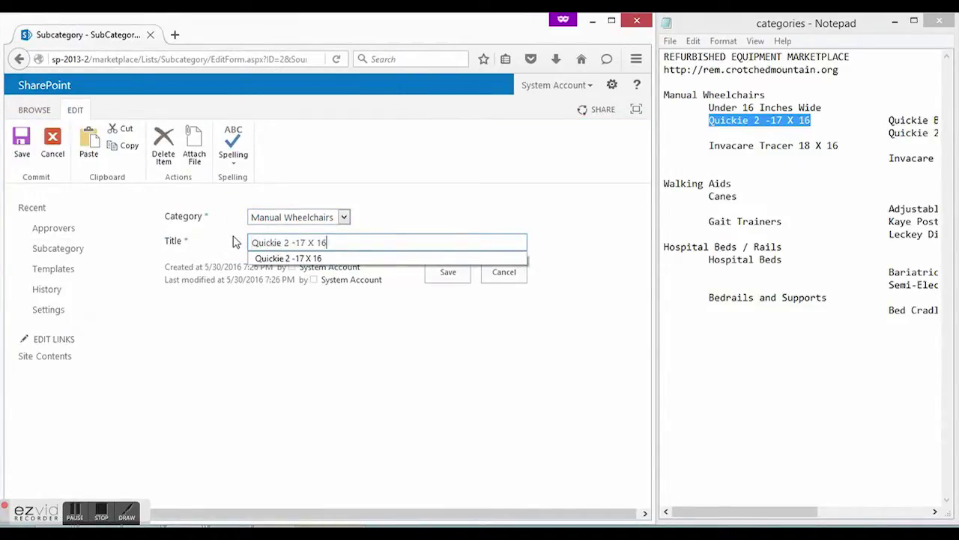
pyautogui.click(454, 274)
# Rename SubCategory 3 to 'Invacare Tracer 18 X 16' and copy 'Canes' from the notes
pyautogui.moveTo(838, 146); pyautogui.dragTo(712, 149)
pyautogui.hotkey('ctrl', 'c')
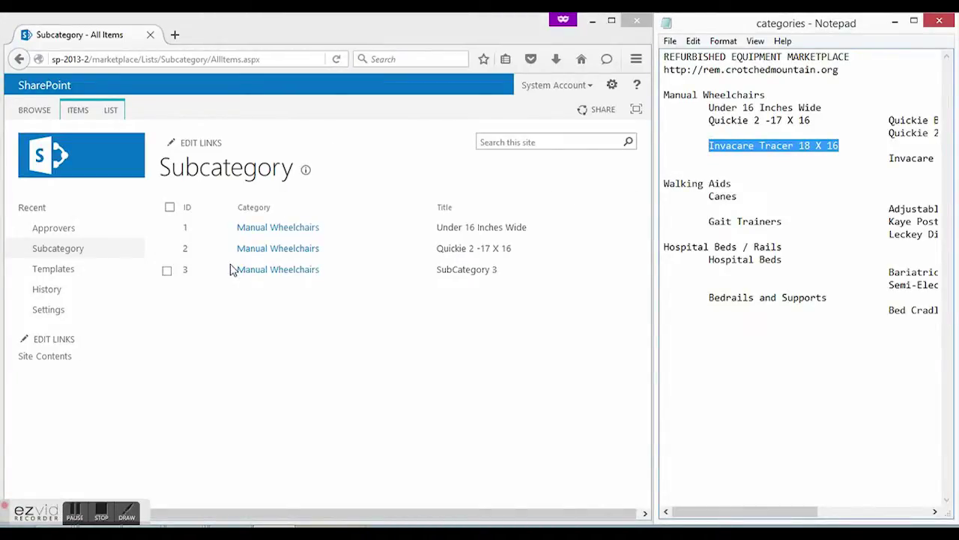
pyautogui.click(168, 271)
pyautogui.click(78, 113)
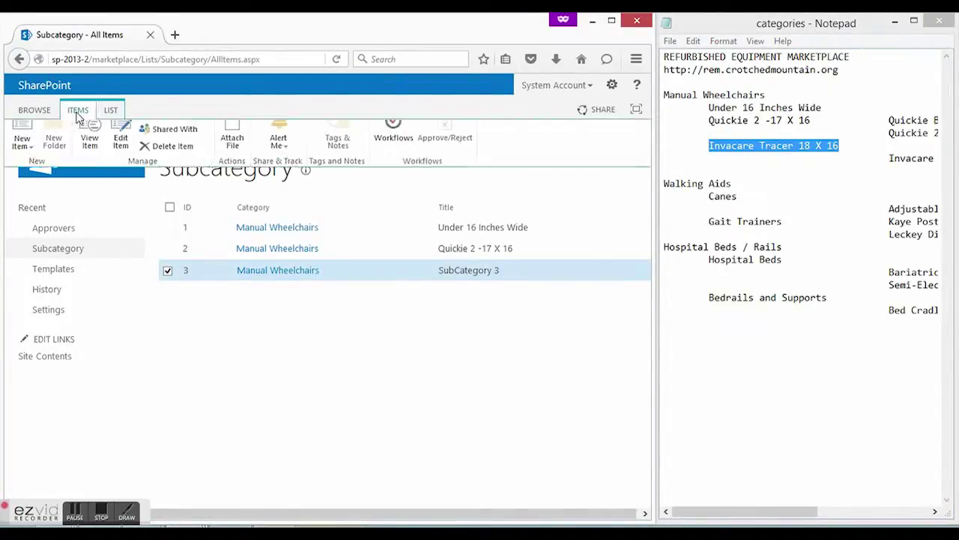
pyautogui.click(118, 144)
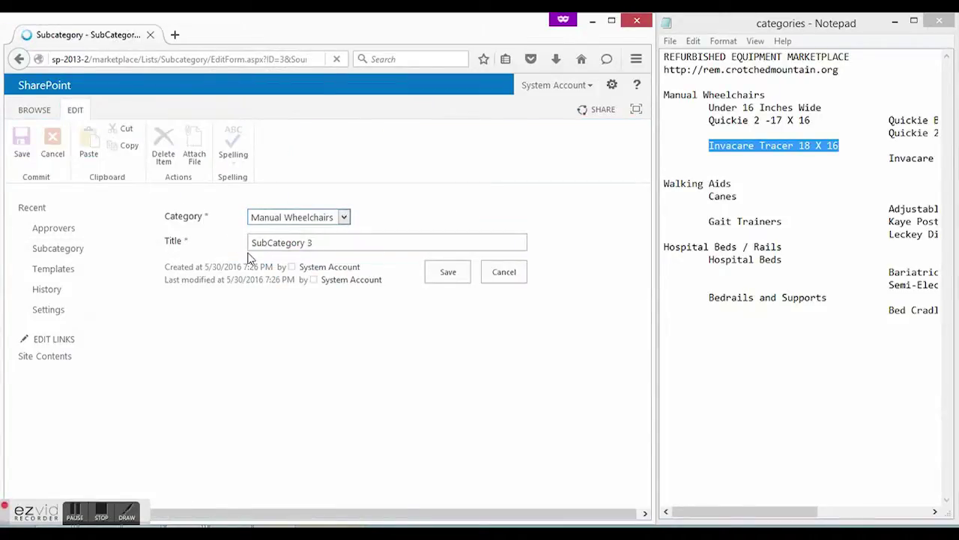
pyautogui.moveTo(321, 243); pyautogui.dragTo(167, 210)
pyautogui.hotkey('ctrl', 'v')
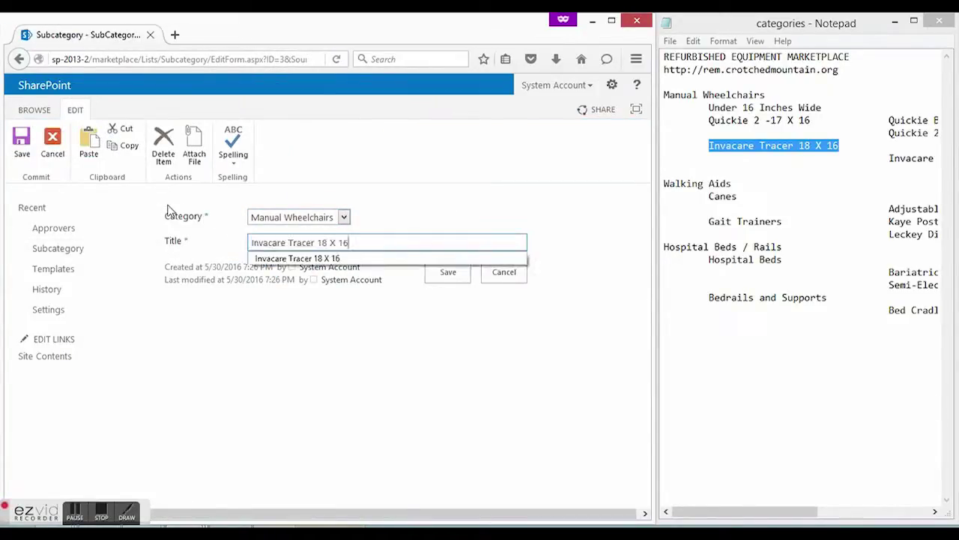
pyautogui.click(445, 273)
pyautogui.moveTo(754, 197); pyautogui.dragTo(696, 201)
pyautogui.hotkey('ctrl', 'c')
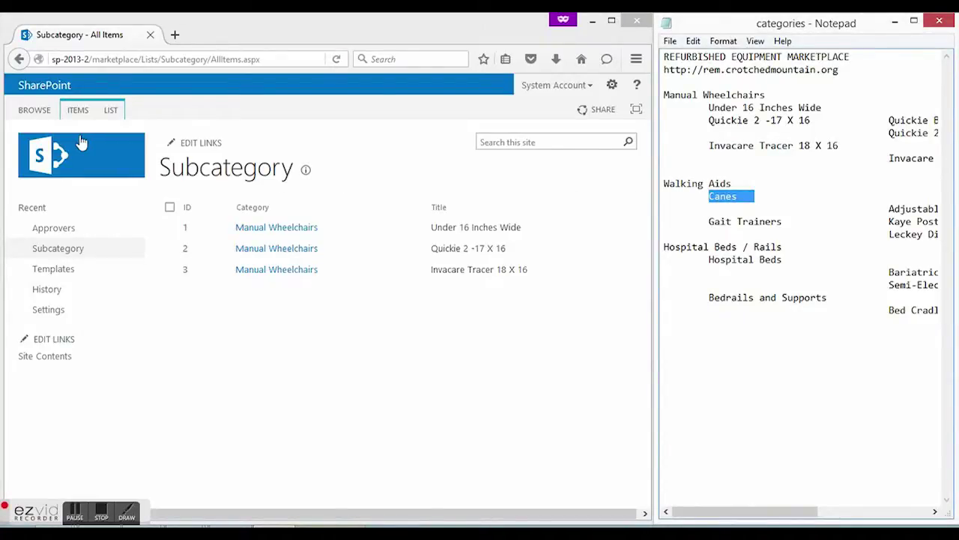
pyautogui.click(78, 113)
# Add a new subcategory 'Canes' under the Walking Aids category
pyautogui.click(22, 153)
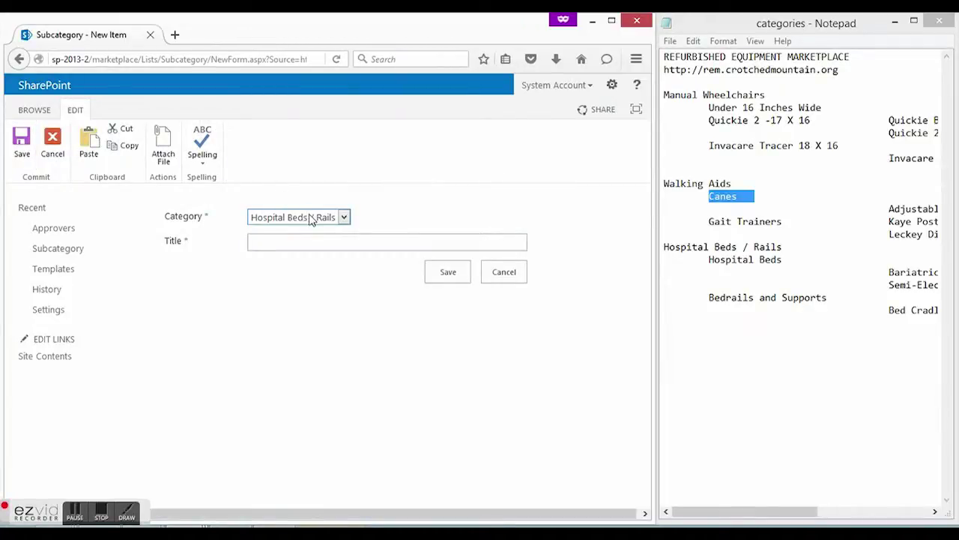
pyautogui.click(310, 217)
pyautogui.click(308, 260)
pyautogui.click(313, 241)
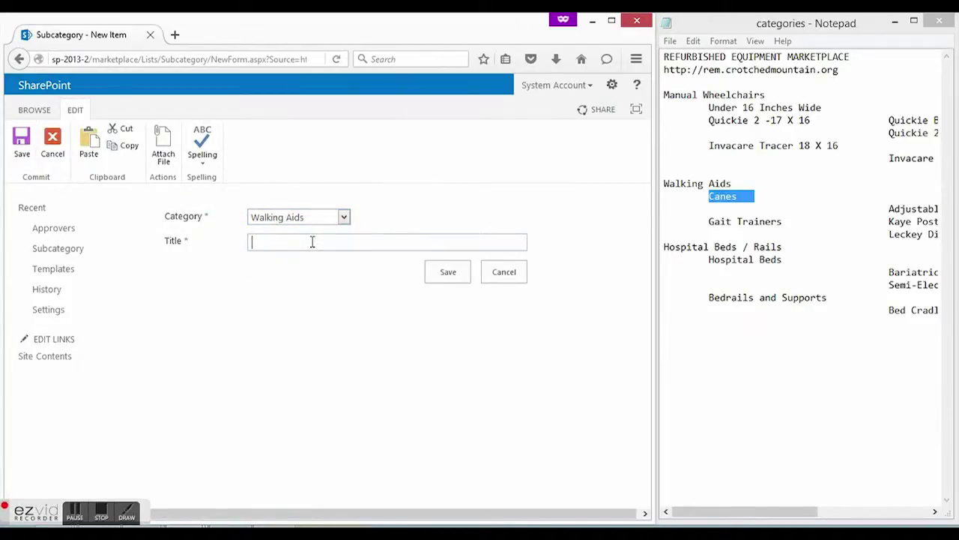
pyautogui.hotkey('ctrl', 'v')
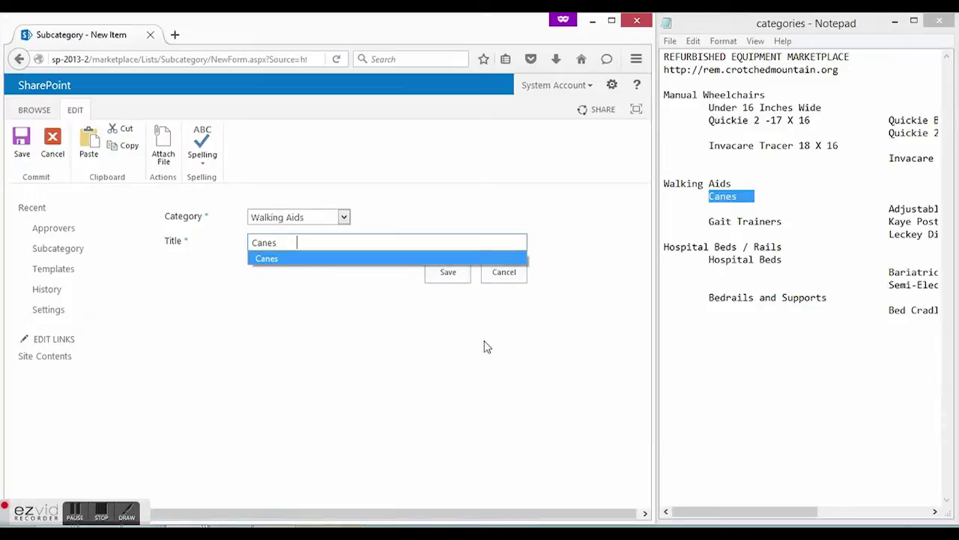
pyautogui.press('BackSpace')
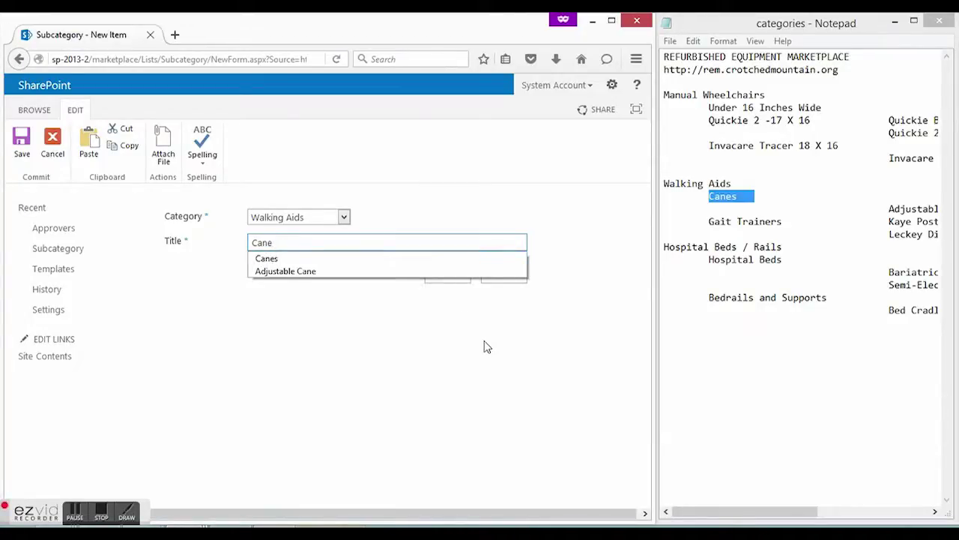
pyautogui.write('s')
pyautogui.click(458, 273)
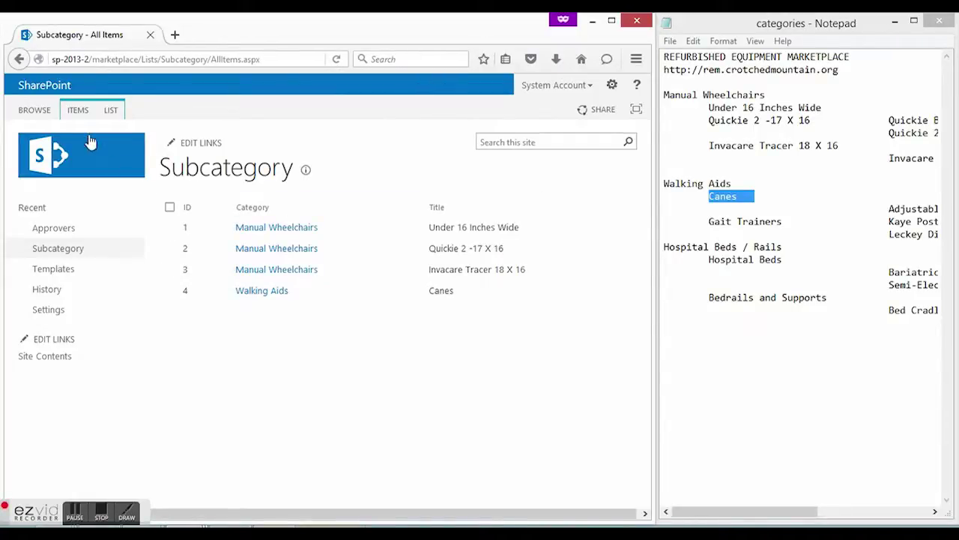
# Add a 'Gait Trainers' subcategory under Walking Aids
pyautogui.click(81, 111)
pyautogui.click(21, 142)
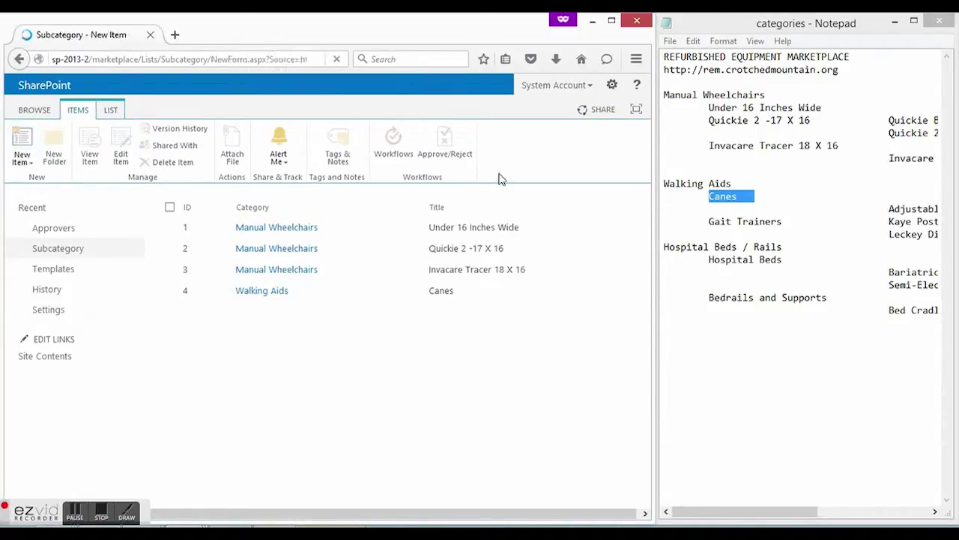
pyautogui.moveTo(781, 221); pyautogui.dragTo(709, 222)
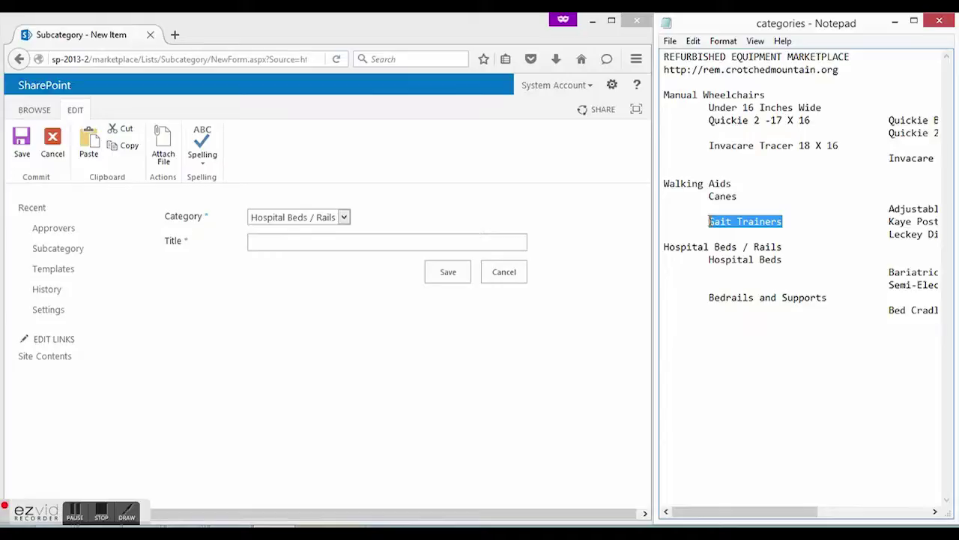
pyautogui.click(343, 217)
pyautogui.click(317, 260)
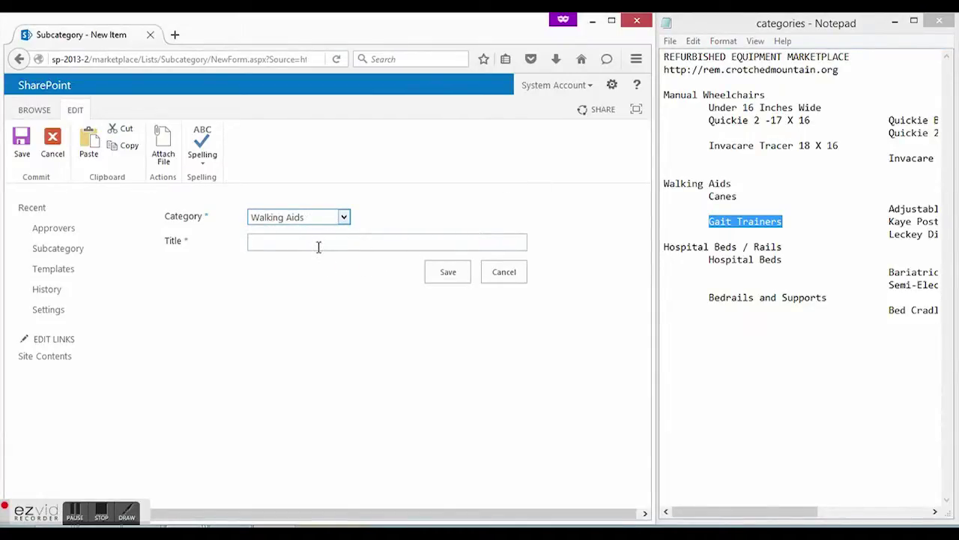
pyautogui.click(319, 246)
pyautogui.write('Gait Trainers')
pyautogui.click(445, 272)
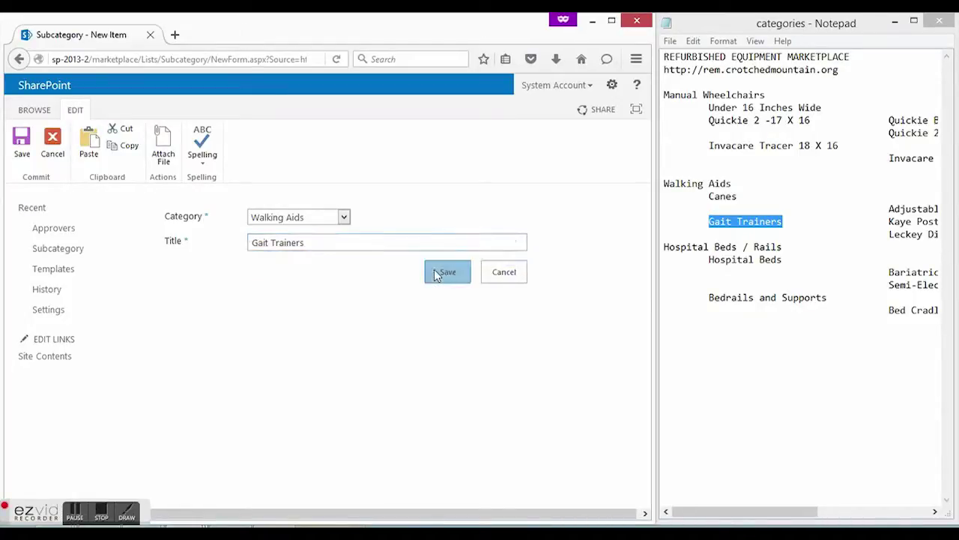
# Add a 'Hospital Beds' subcategory
pyautogui.moveTo(789, 258); pyautogui.dragTo(711, 259)
pyautogui.hotkey('ctrl', 'c')
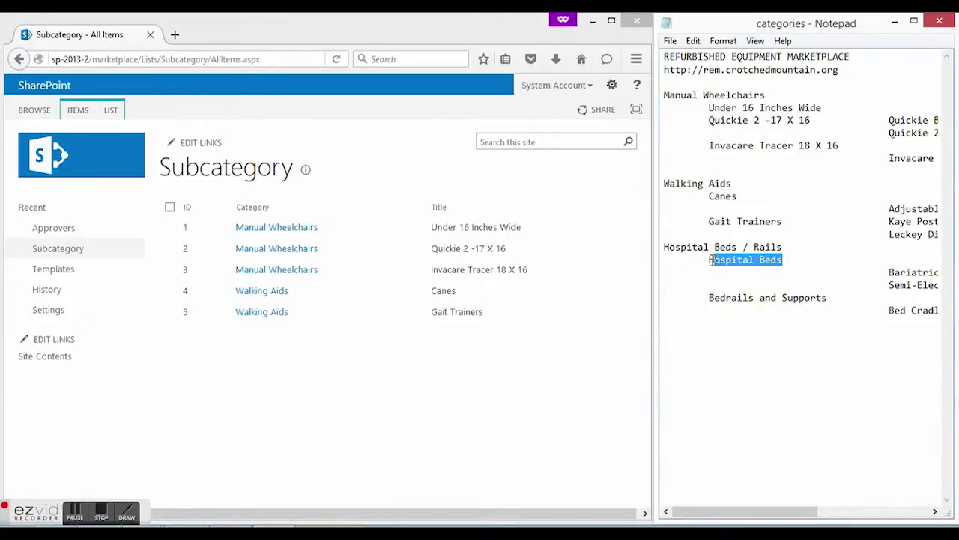
pyautogui.click(78, 111)
pyautogui.click(30, 144)
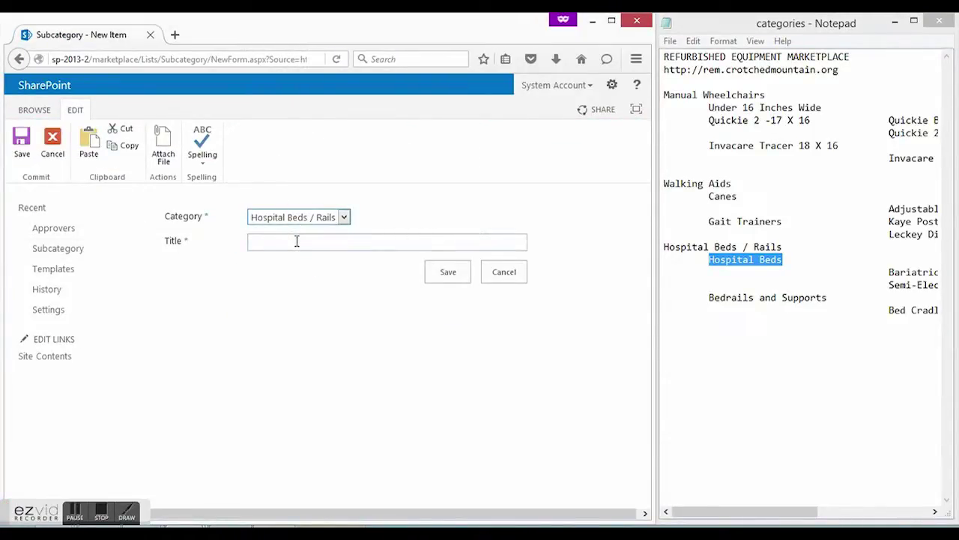
pyautogui.click(296, 241)
pyautogui.hotkey('ctrl', 'v')
pyautogui.click(447, 282)
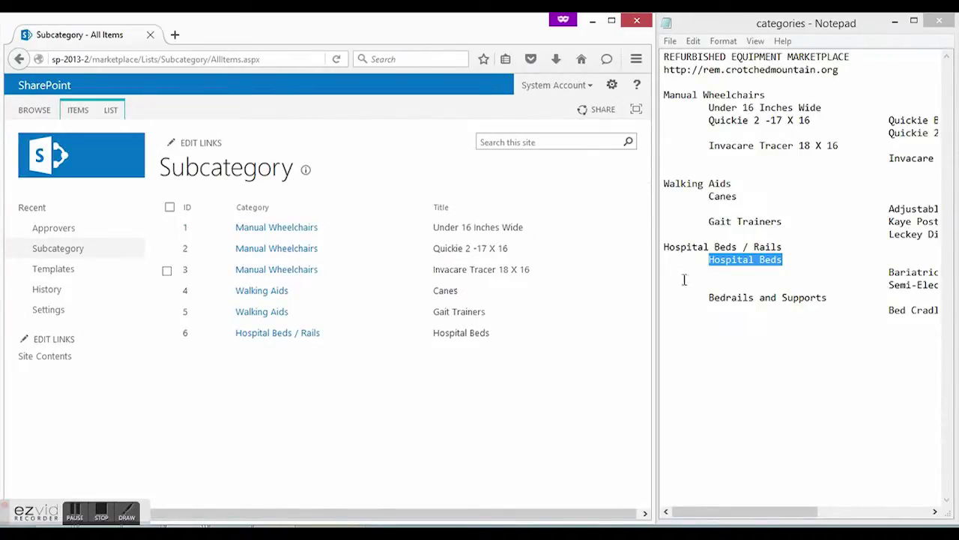
# Add a 'Bedrails and Supports' subcategory, then return to the marketplace home page
pyautogui.click(829, 297)
pyautogui.moveTo(829, 297); pyautogui.dragTo(711, 298)
pyautogui.hotkey('ctrl', 'c')
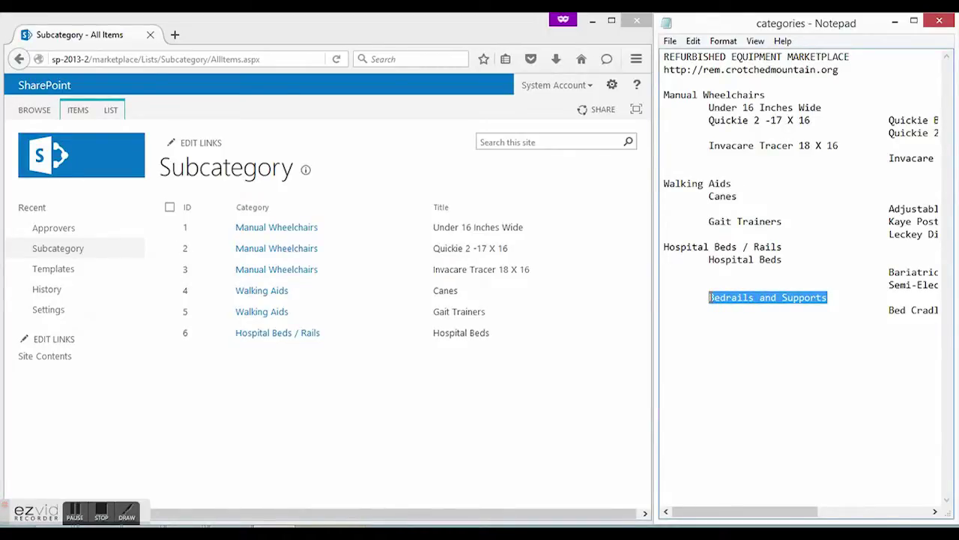
pyautogui.click(77, 110)
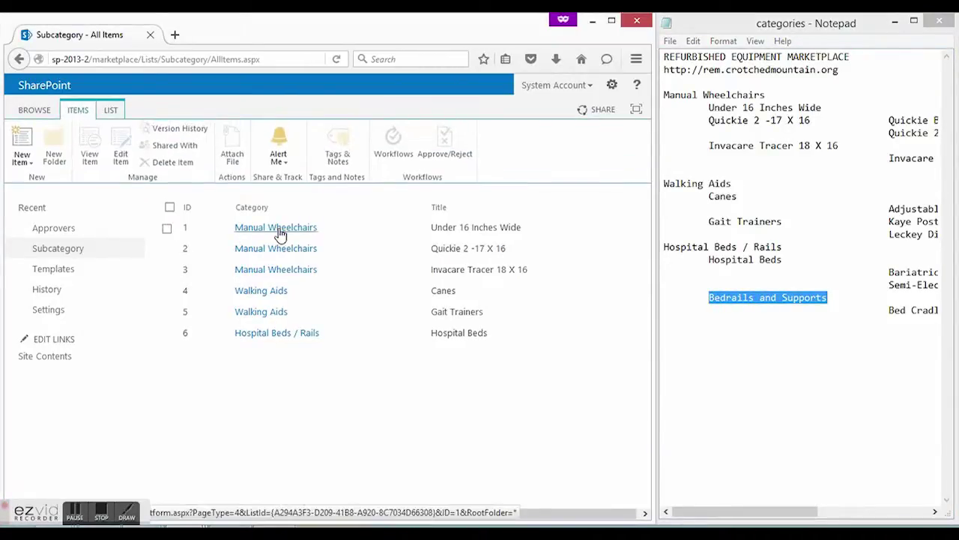
pyautogui.click(36, 146)
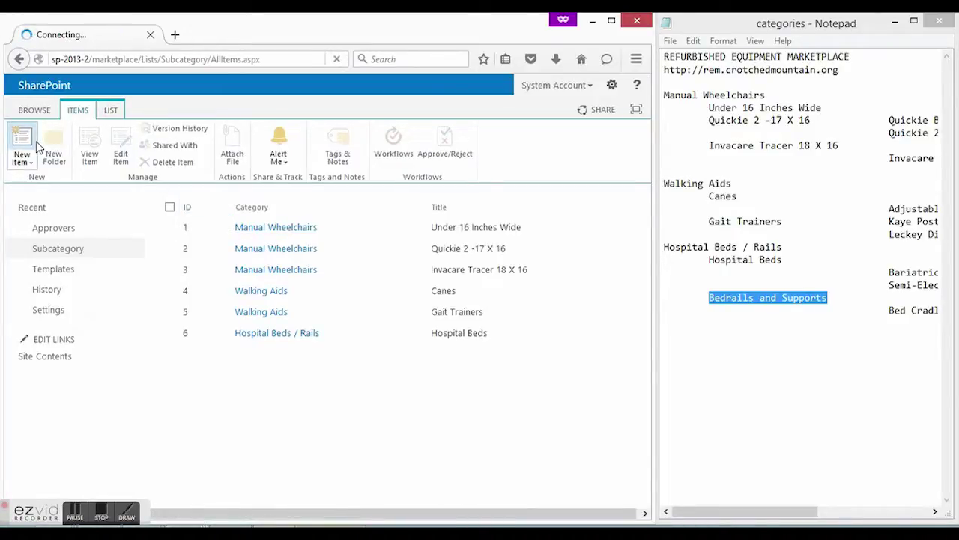
pyautogui.click(291, 238)
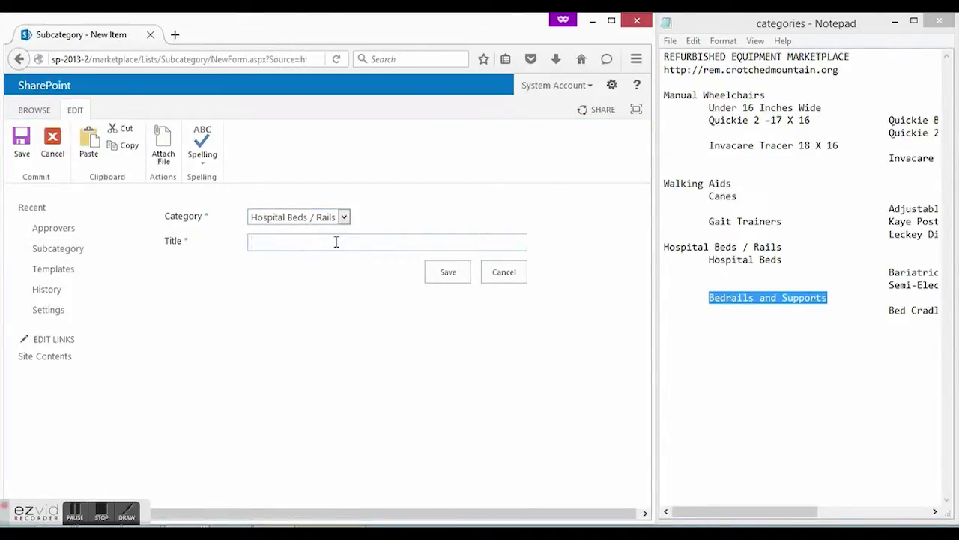
pyautogui.hotkey('ctrl', 'v')
pyautogui.click(458, 271)
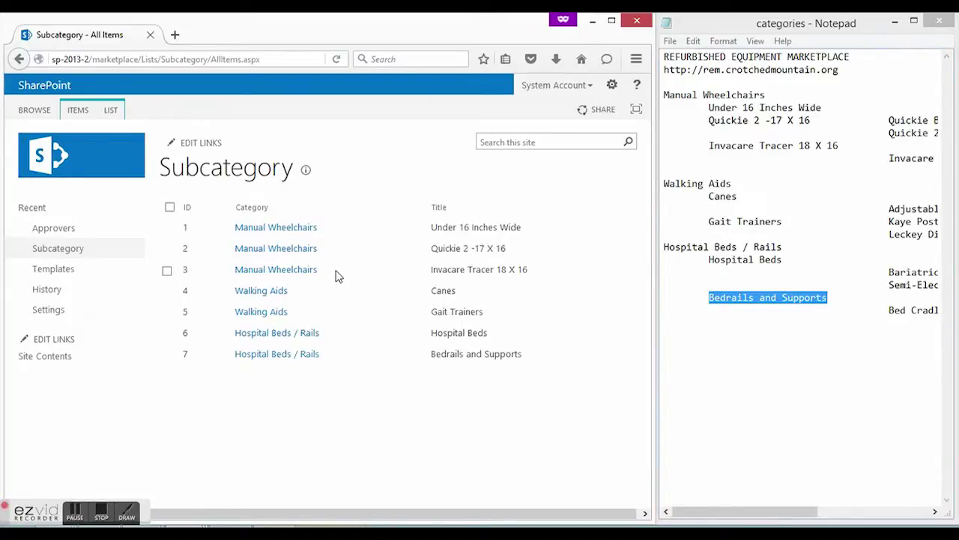
pyautogui.click(66, 110)
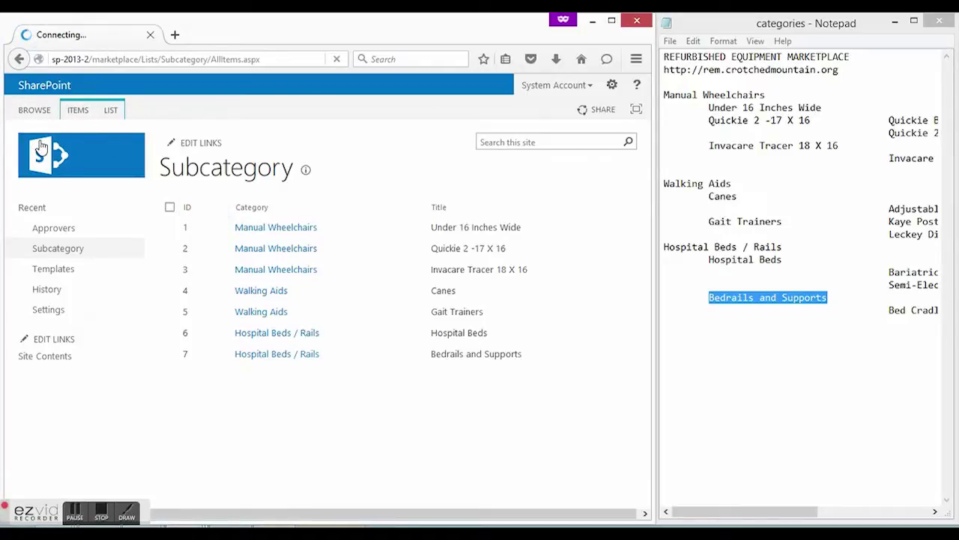
# Maximize the browser and filter Hospital Beds / Rails by Bedrails and Supports, then Hospital Beds
pyautogui.moveTo(650, 246); pyautogui.dragTo(650, 276)
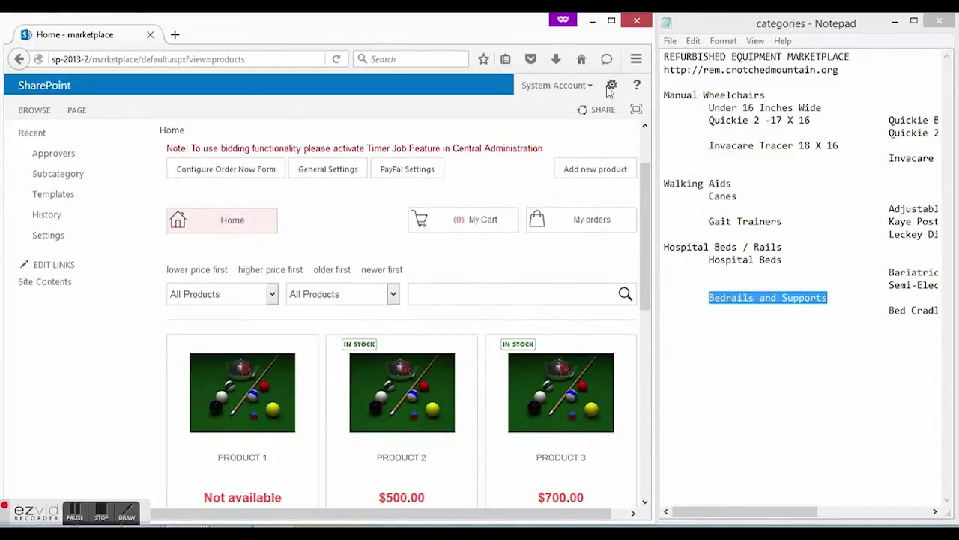
pyautogui.click(612, 21)
pyautogui.click(312, 283)
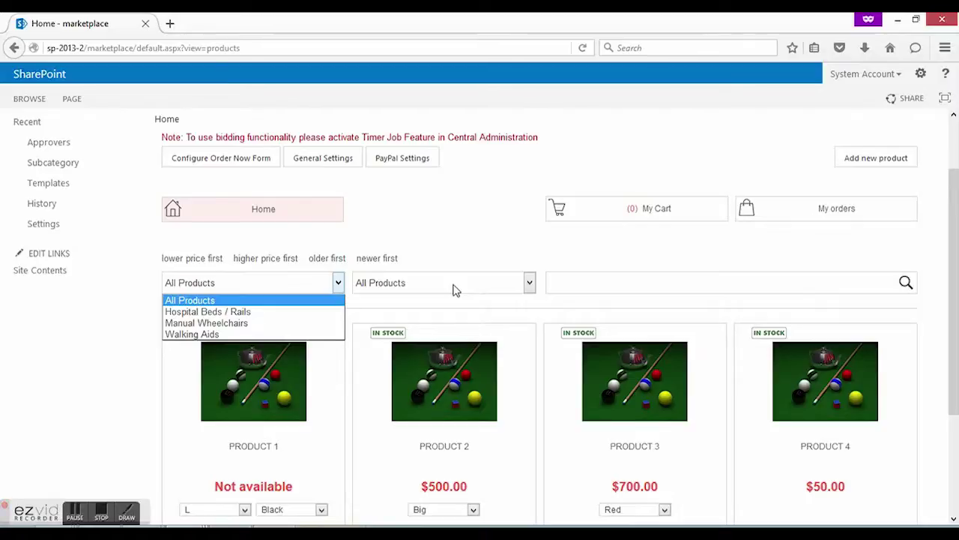
pyautogui.click(453, 289)
pyautogui.click(308, 284)
pyautogui.click(279, 314)
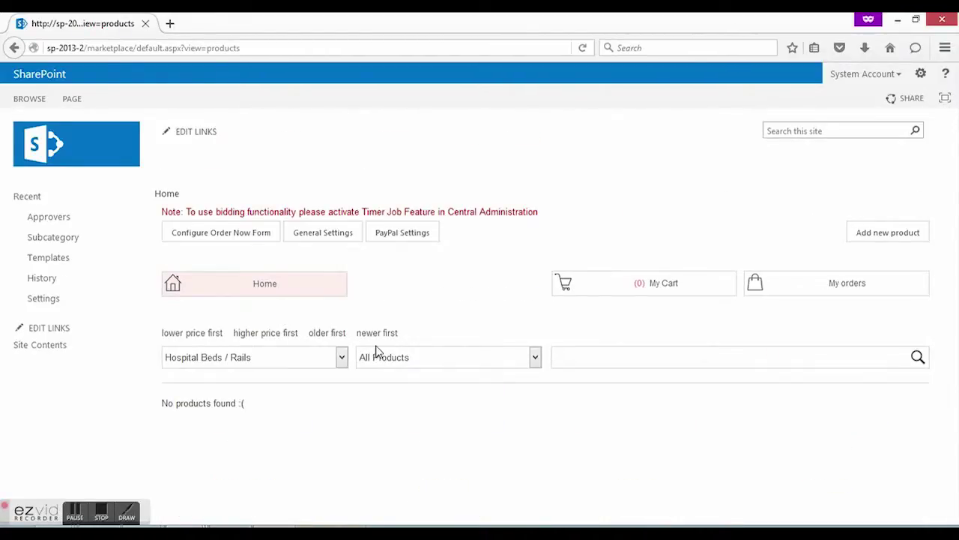
pyautogui.click(392, 362)
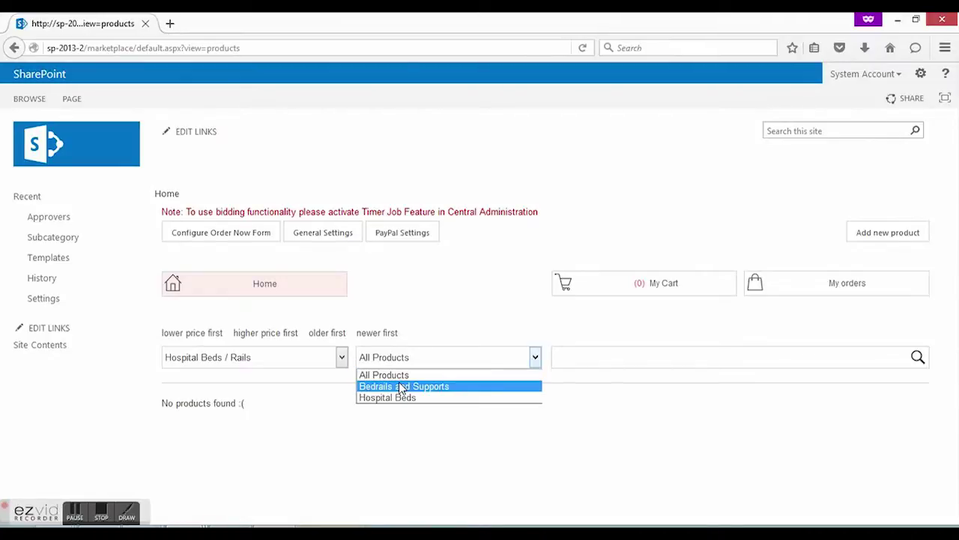
pyautogui.click(399, 385)
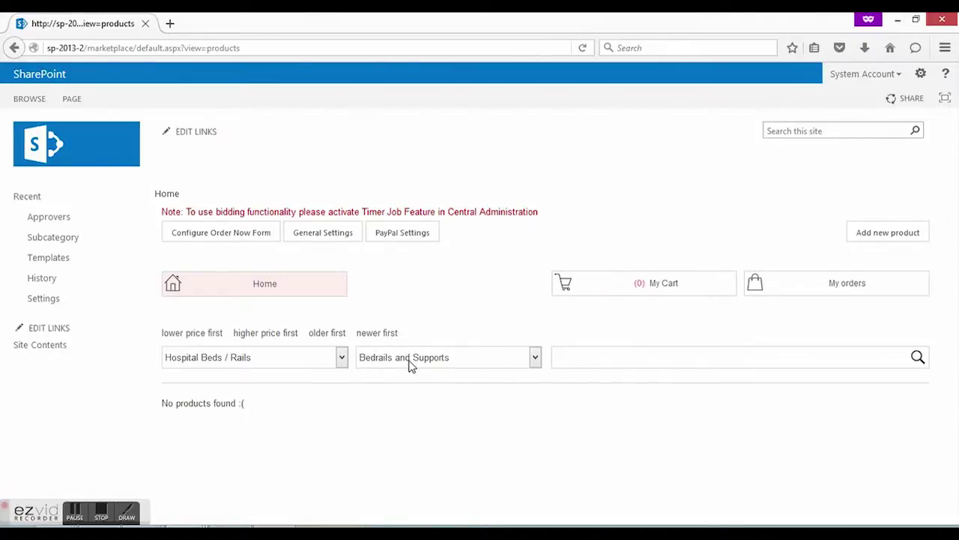
pyautogui.click(408, 365)
pyautogui.click(408, 398)
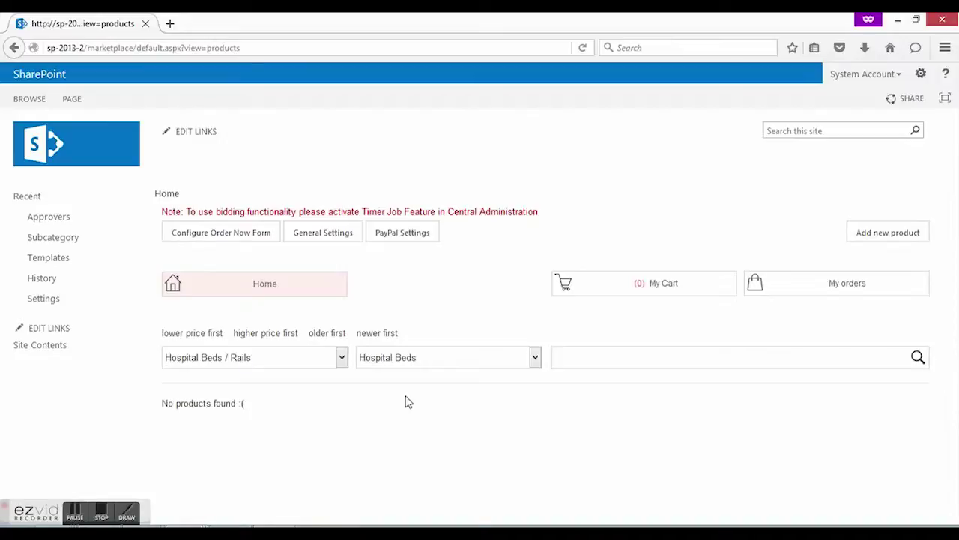
# Filter Manual Wheelchairs by Invacare Tracer 18 X 16, then reset the category to All Products
pyautogui.click(294, 358)
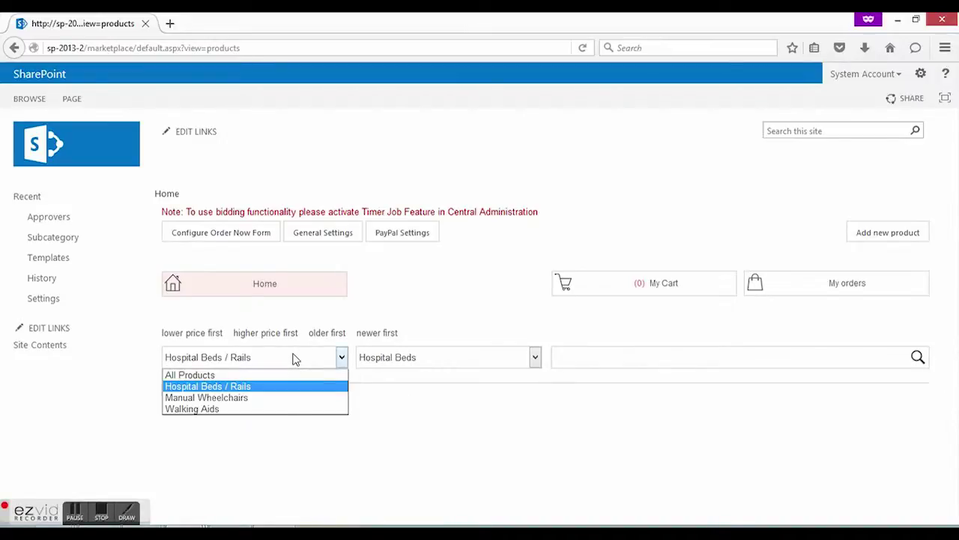
pyautogui.click(270, 403)
pyautogui.click(397, 361)
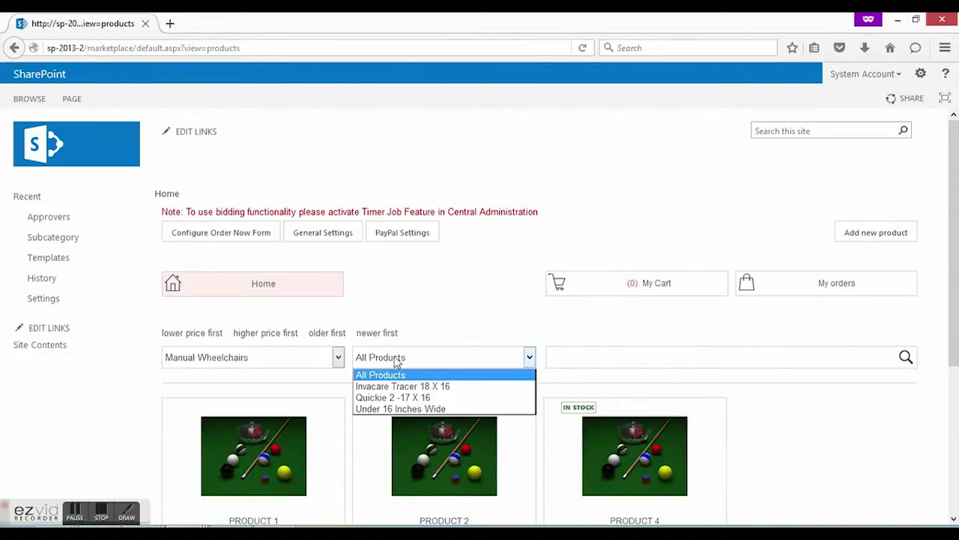
pyautogui.click(398, 386)
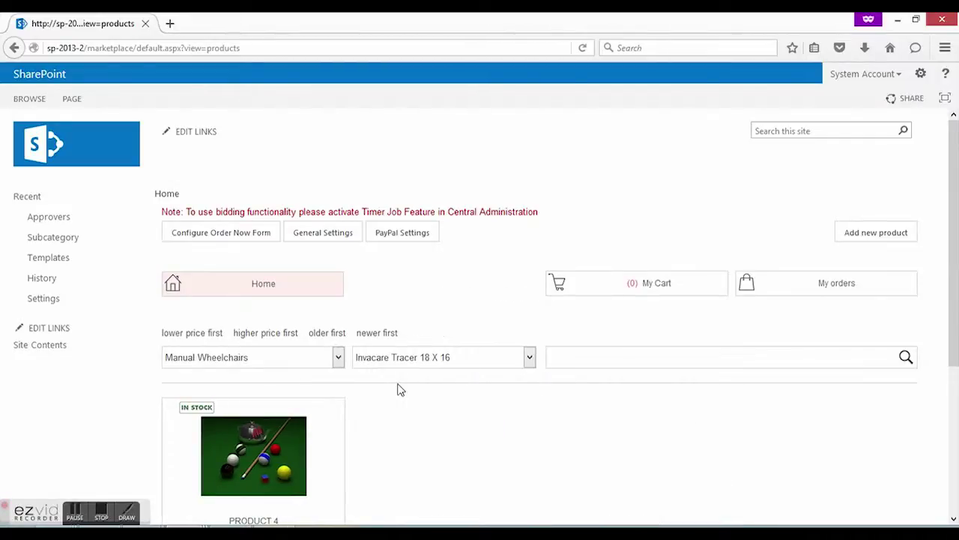
pyautogui.click(397, 357)
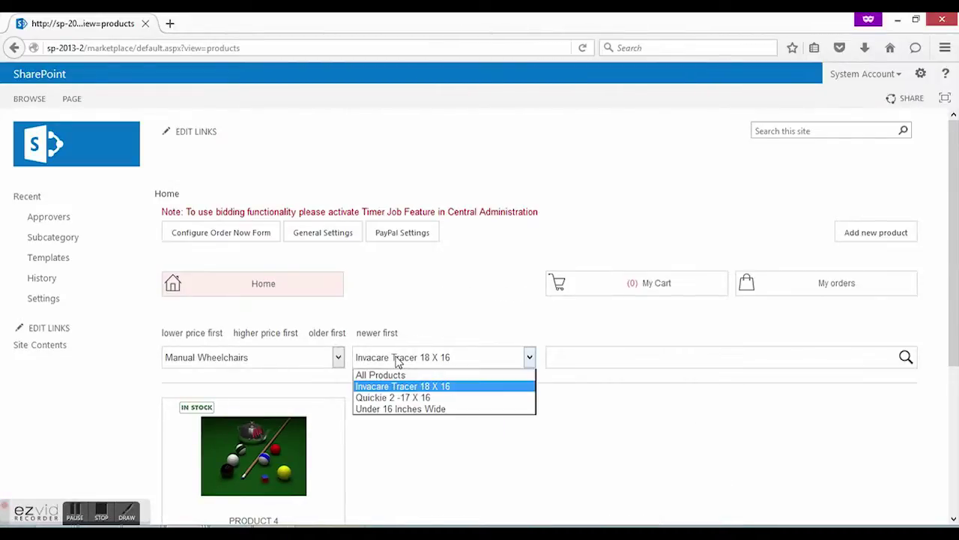
pyautogui.click(322, 359)
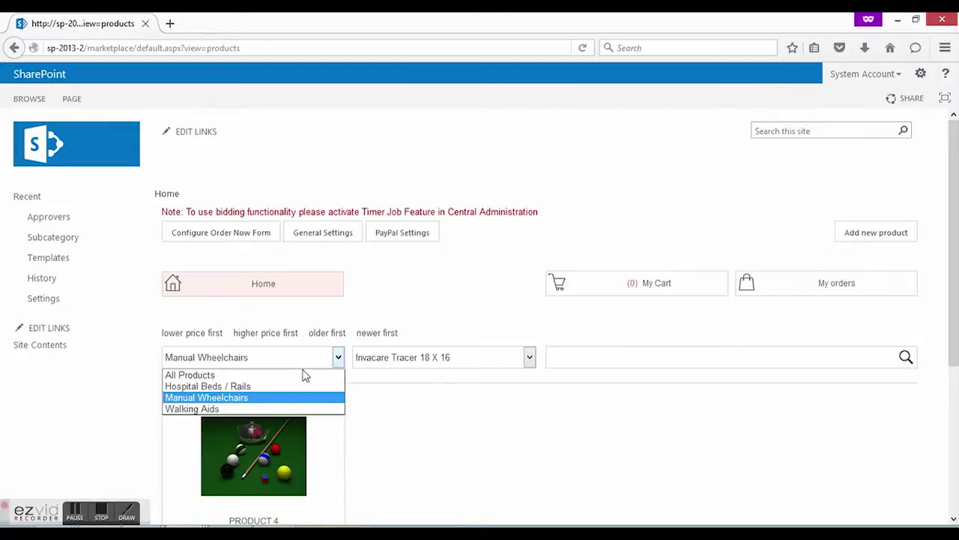
pyautogui.click(303, 374)
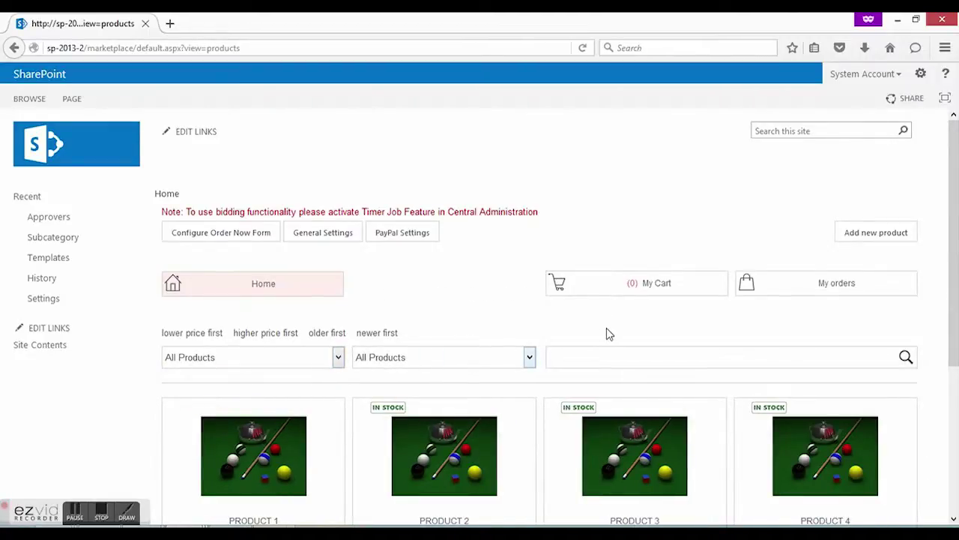
pyautogui.scroll(-1, 954, 247)
pyautogui.scroll(-1, 480, 315)
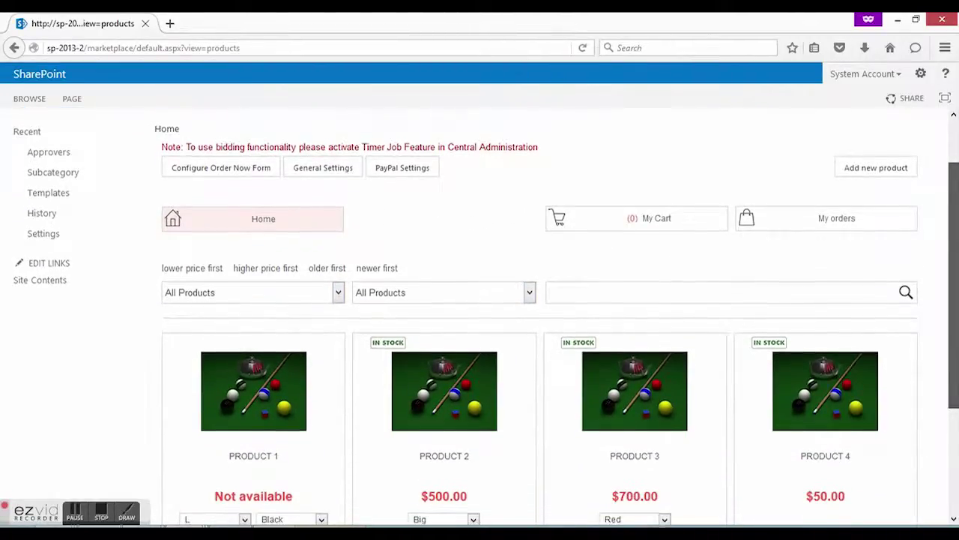
pyautogui.scroll(-1, 486, 316)
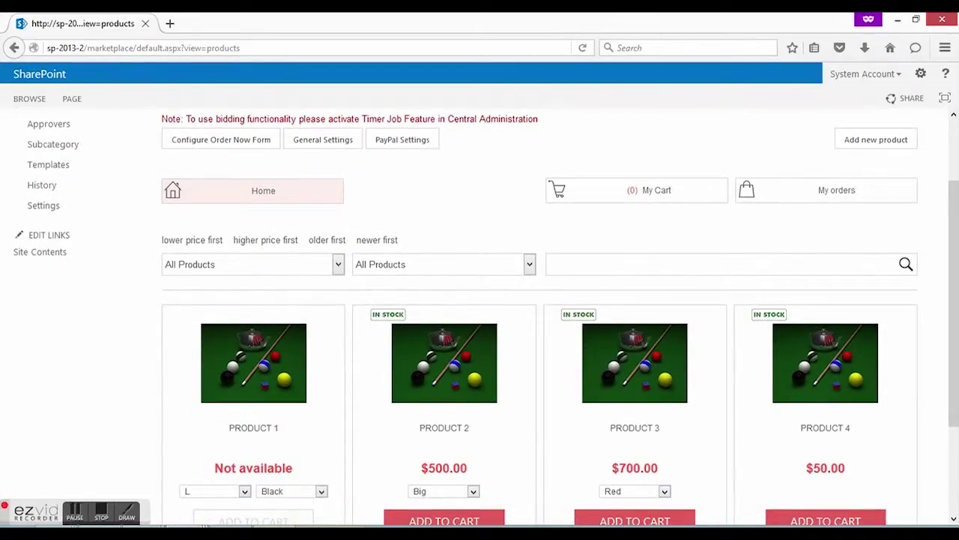
pyautogui.click(101, 514)
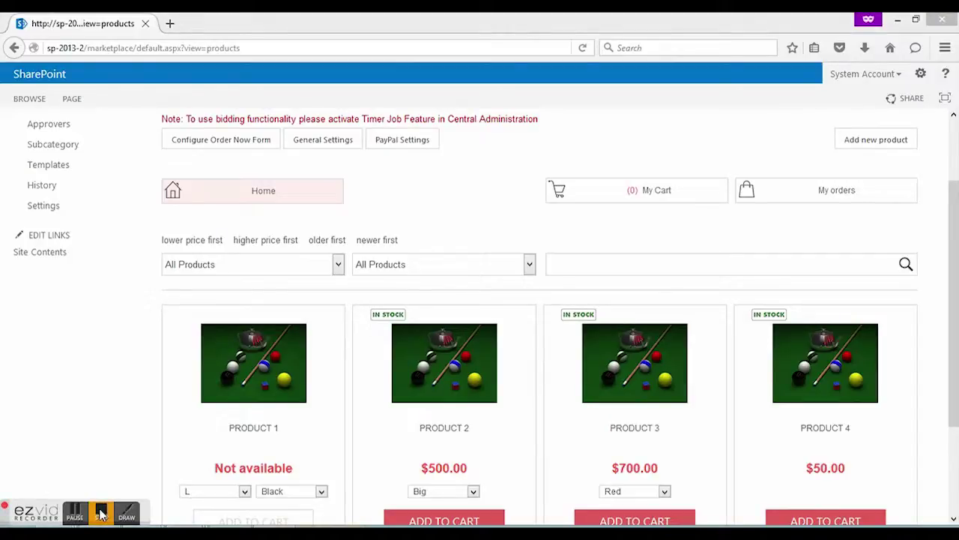